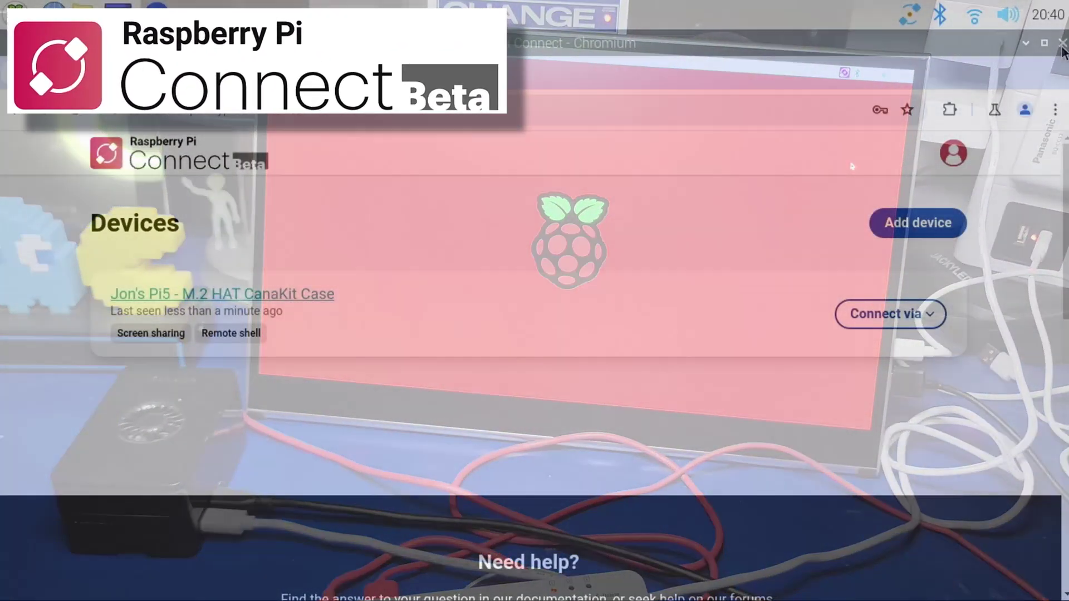
Name the device with the owner's name plus 'Pi5 - M.2 HAT CanaKit', then run ls over remote shell
click(1062, 44)
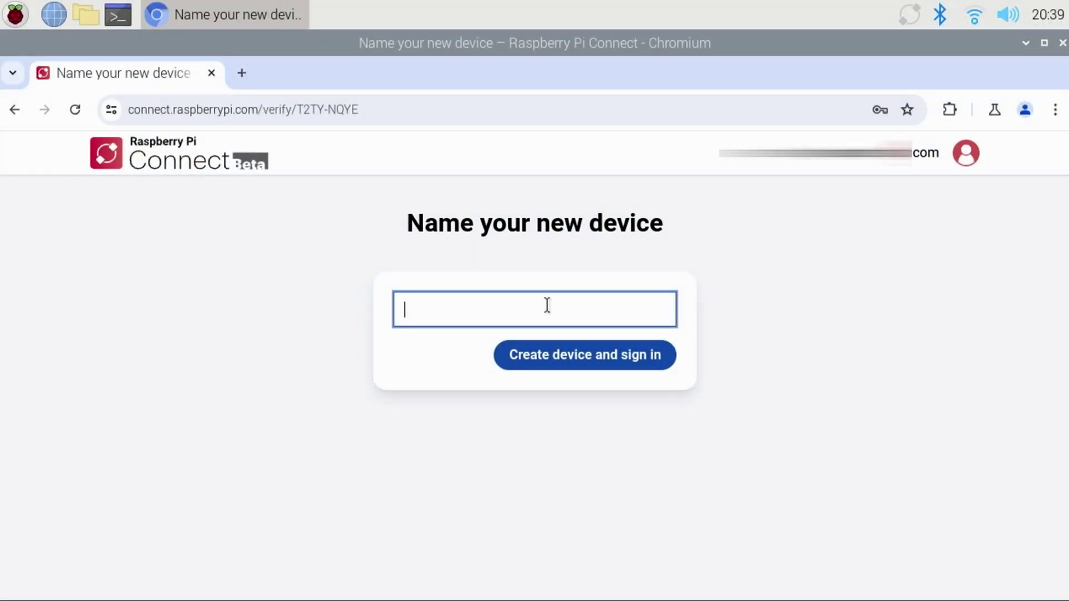
text(Jon's Pi5 - M)
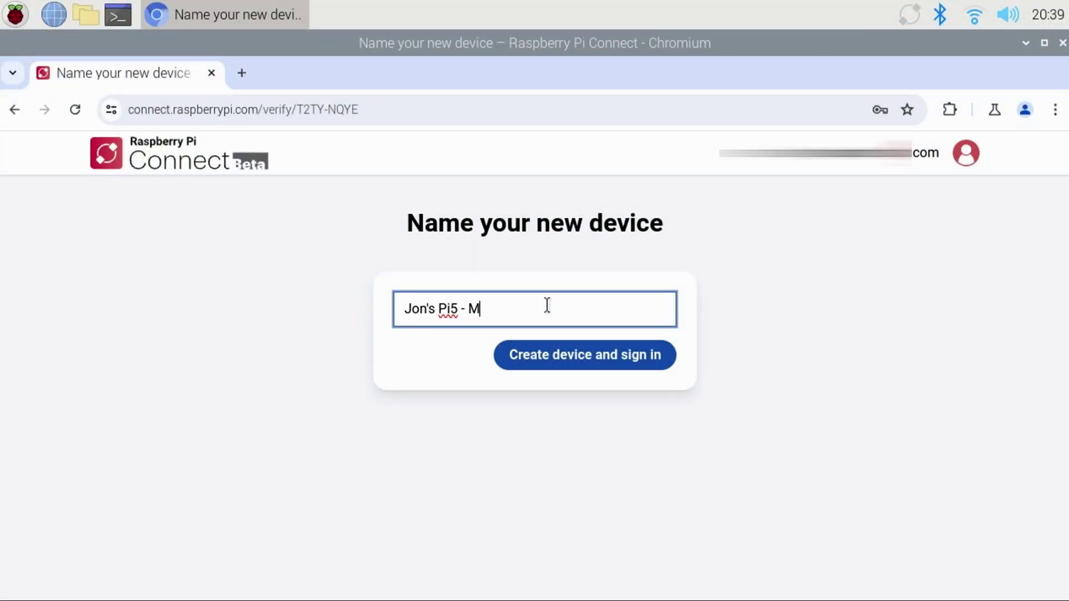
text(.2 HAT CanaKit)
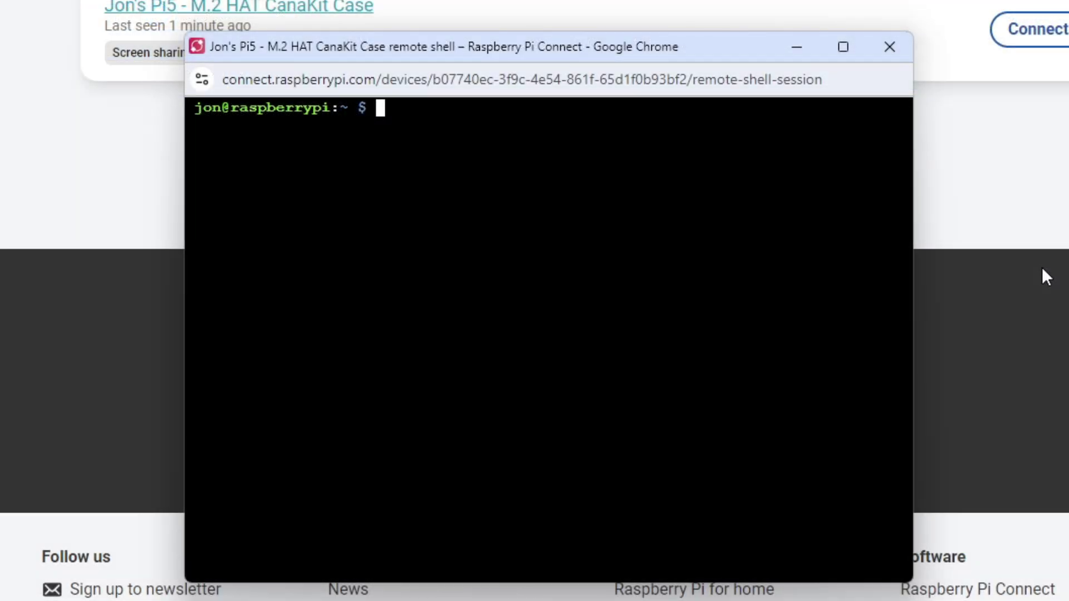
text(ls)
key(Return)
text(cd)
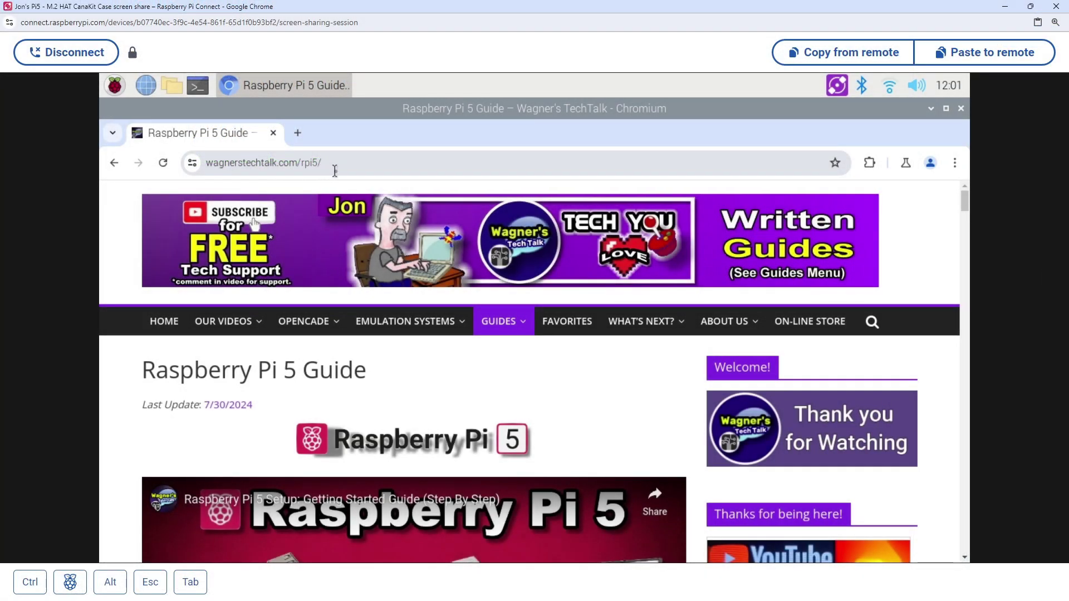
Play the Getting Started video on the Pi's shared desktop
scroll(440, 276, down, 5)
scroll(440, 275, up, 2)
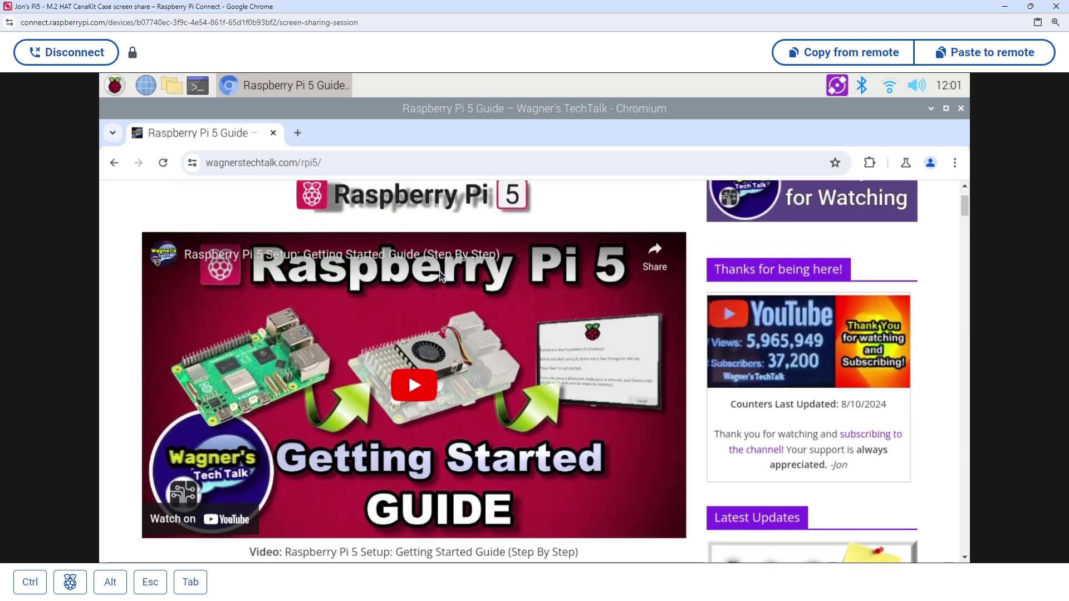
click(408, 386)
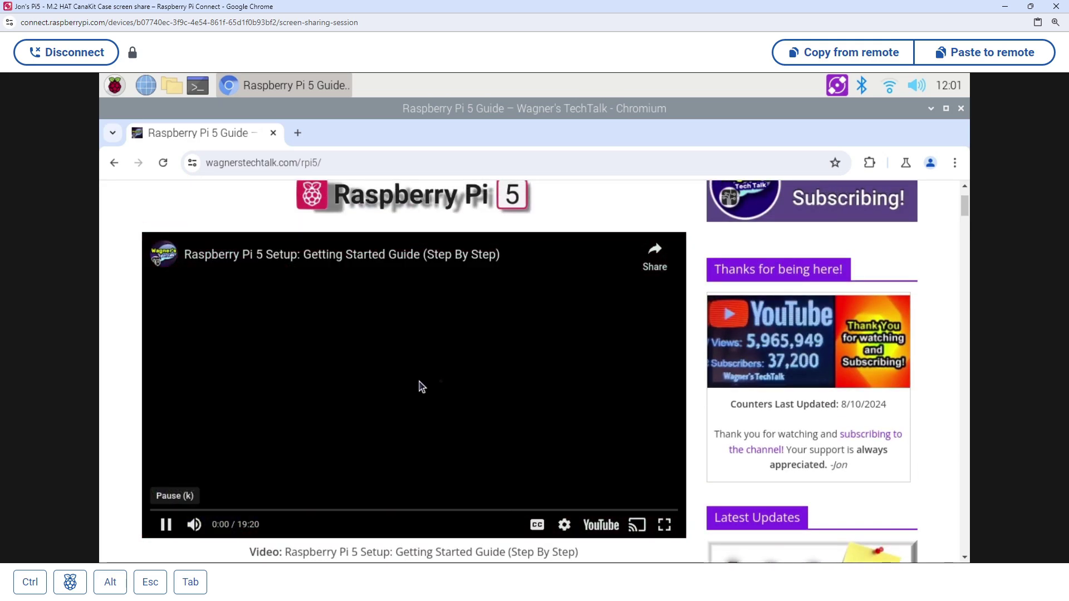
scroll(474, 386, down, 3)
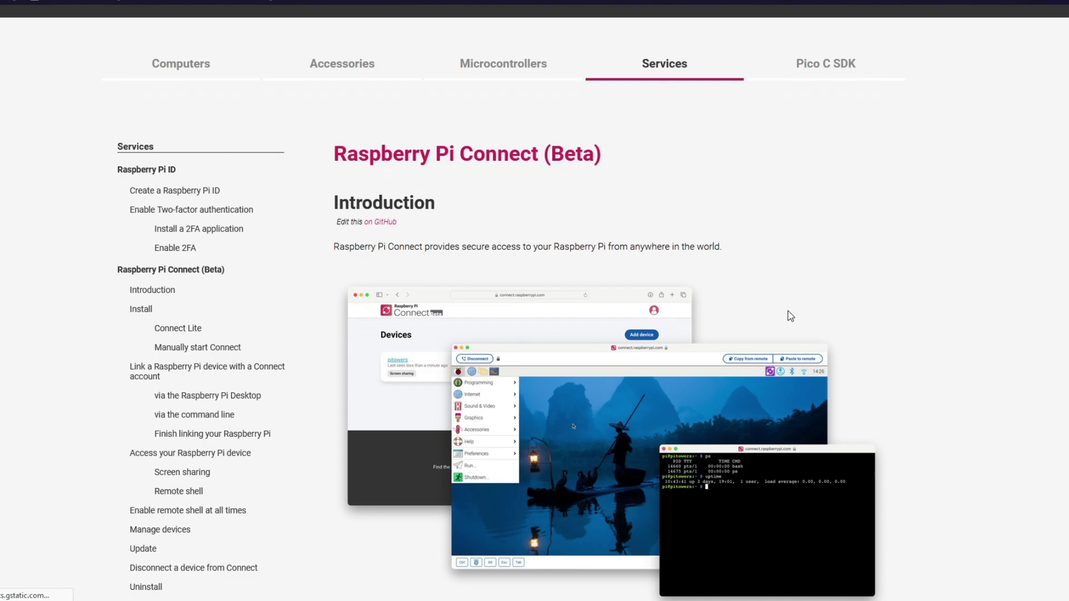
Scroll through the Connect requirements and Screen sharing sections, then the Bookworm news article
scroll(788, 311, down, 5)
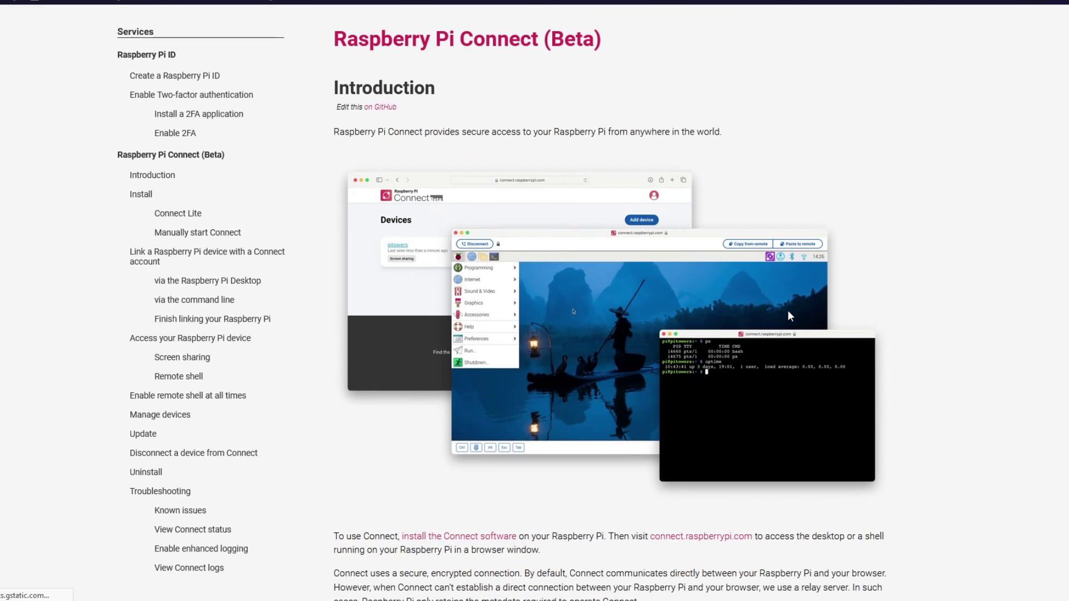
scroll(788, 312, down, 4)
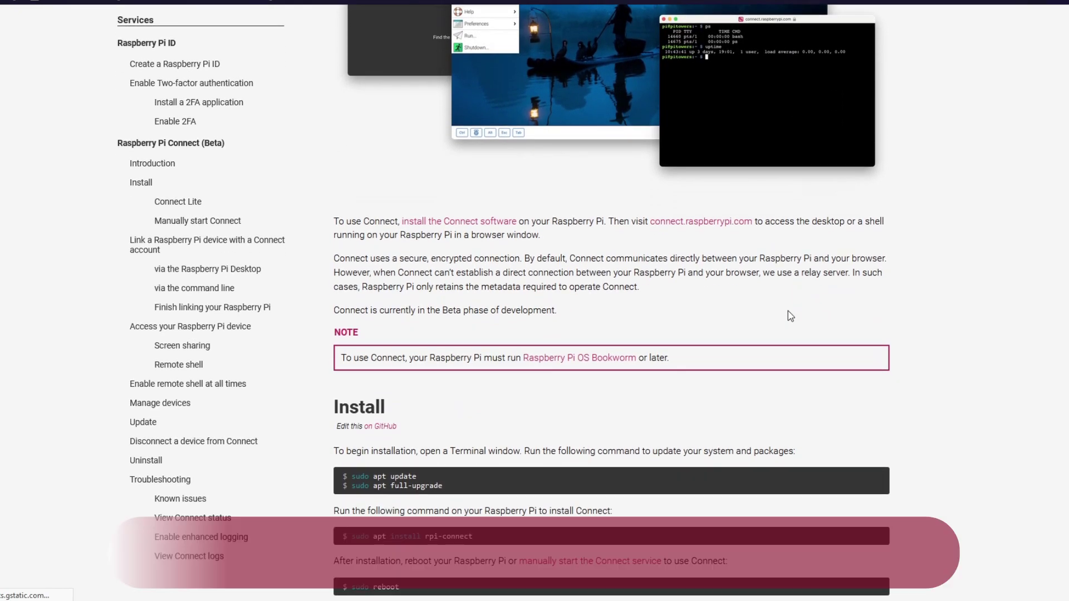
scroll(788, 316, down, 3)
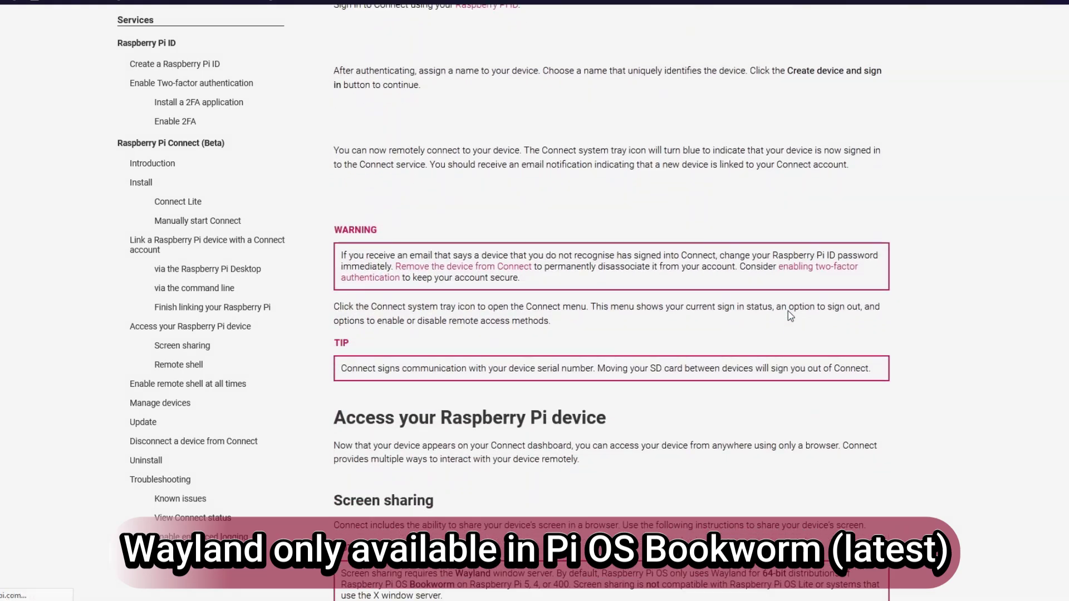
scroll(788, 312, down, 1)
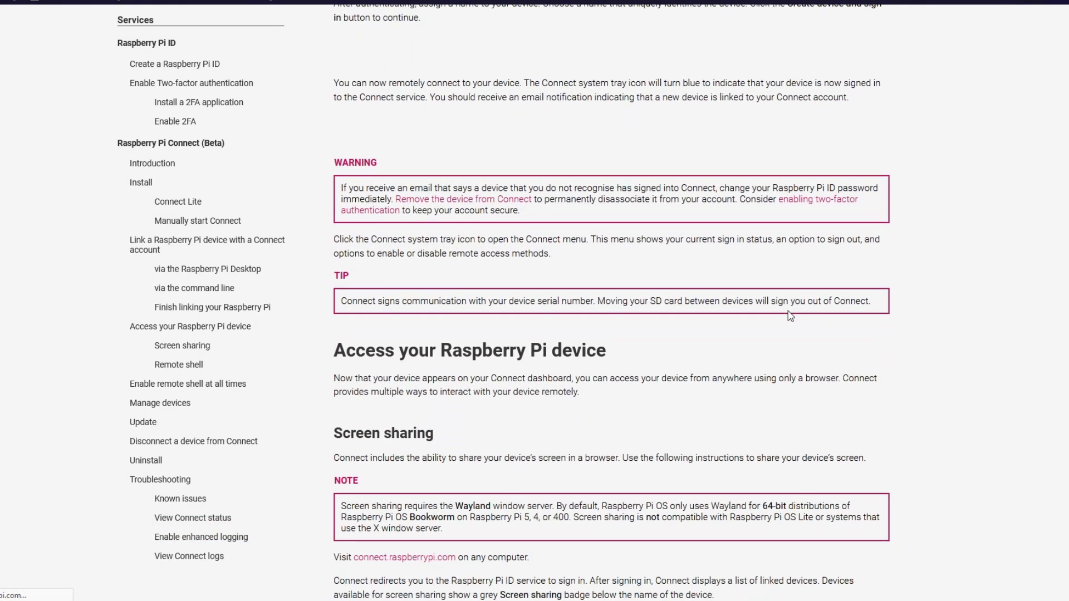
scroll(791, 316, down, 4)
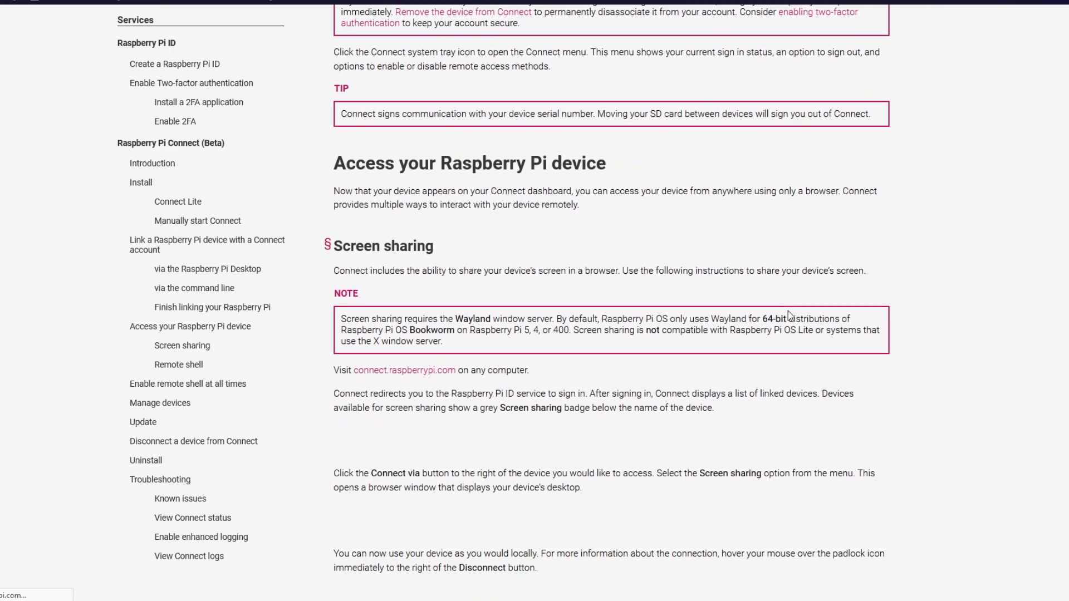
scroll(791, 315, down, 1)
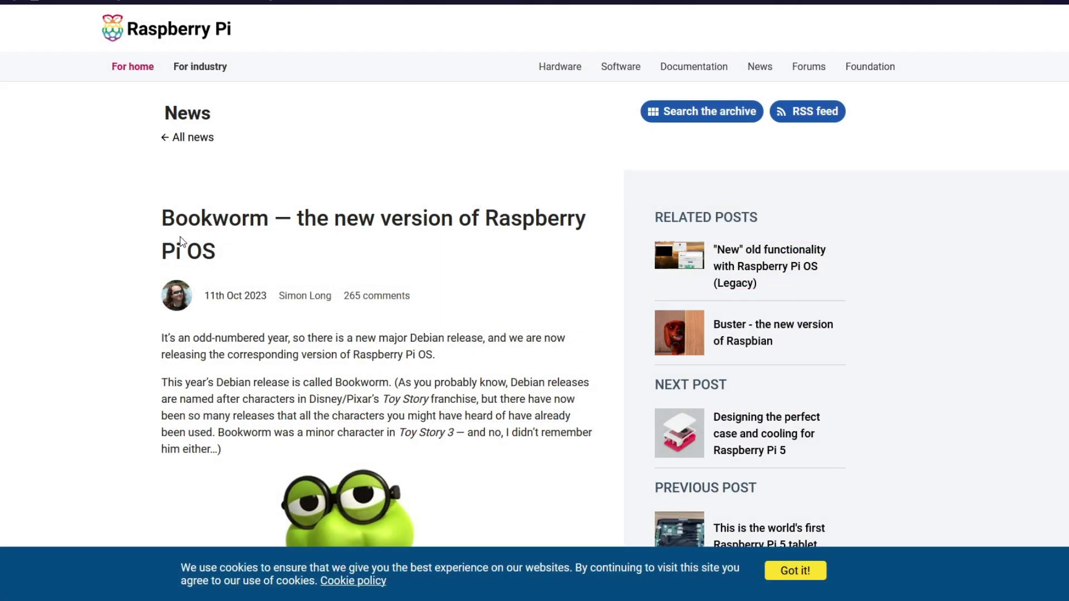
scroll(449, 257, down, 1)
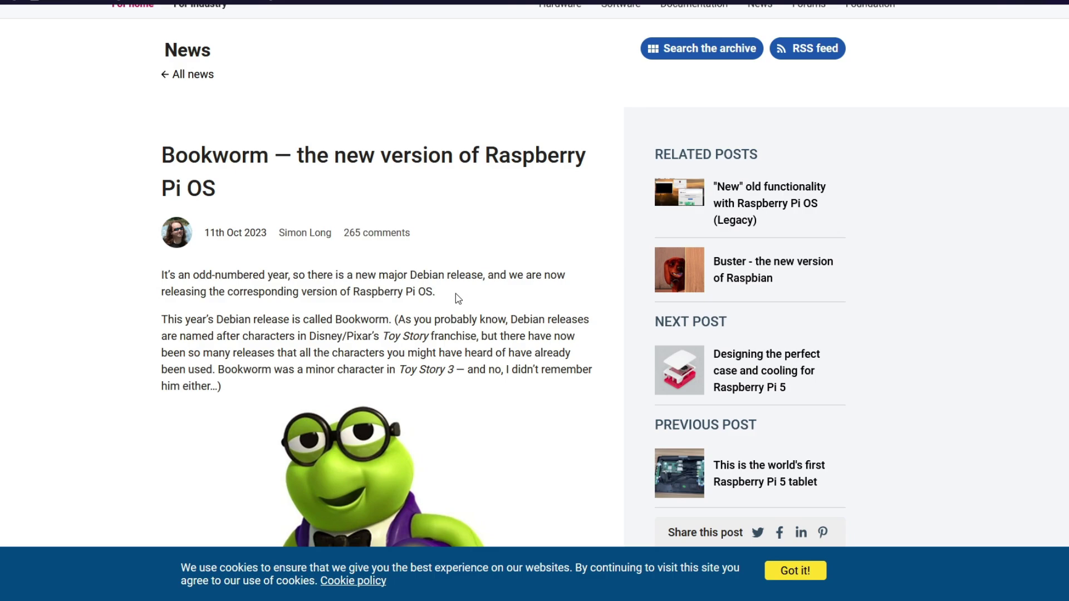
scroll(455, 293, down, 3)
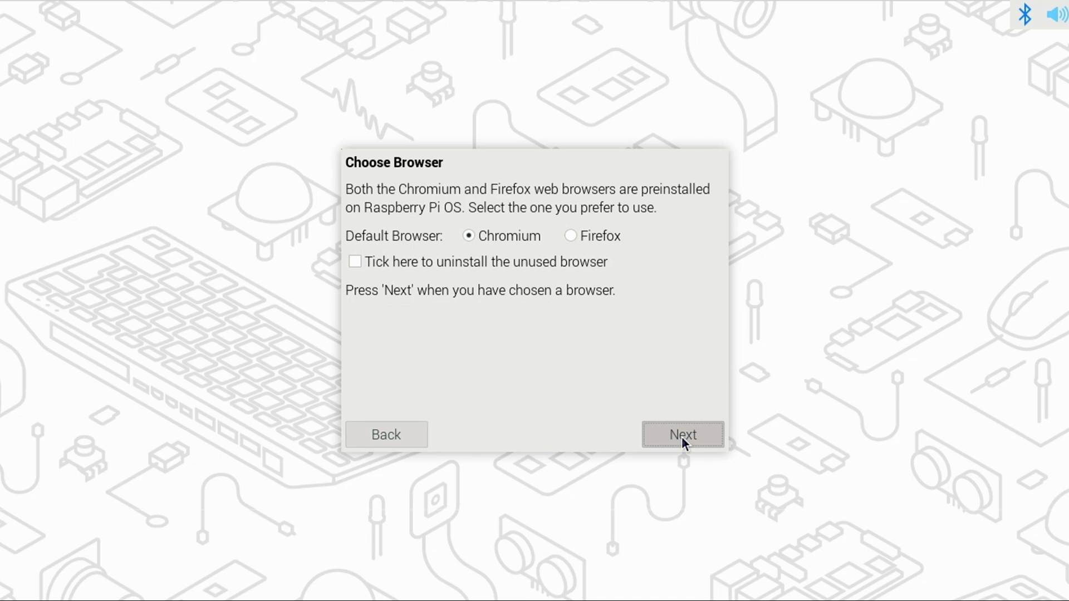
Keep Chromium as the default browser and continue through the setup wizard
click(681, 435)
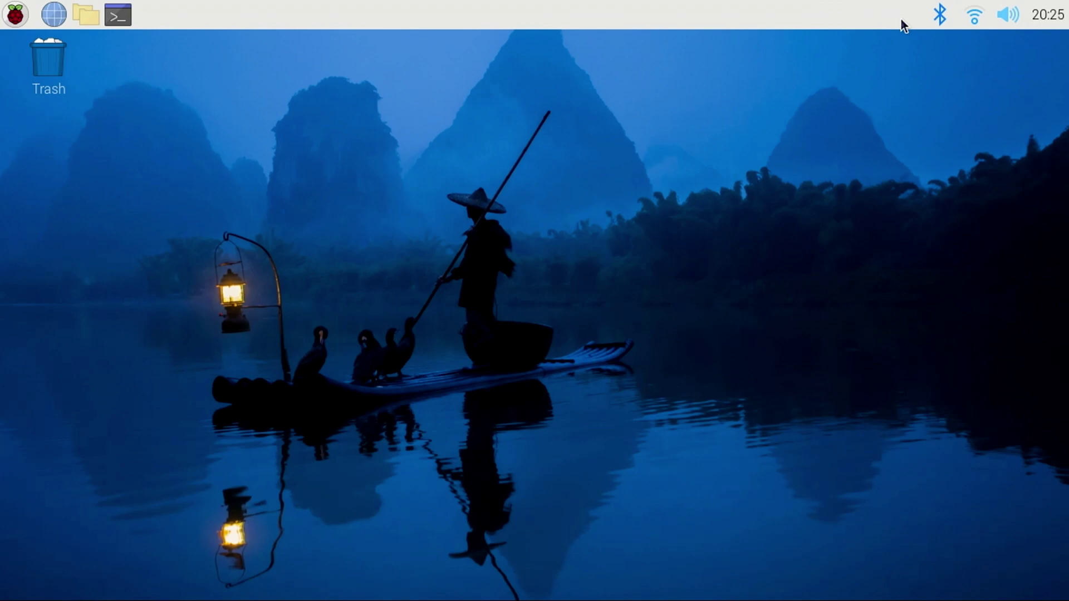
Enable the Raspberry Pi Connect toggle under Interfaces in Raspberry Pi Configuration and apply with OK
click(16, 17)
mouse_move(86, 282)
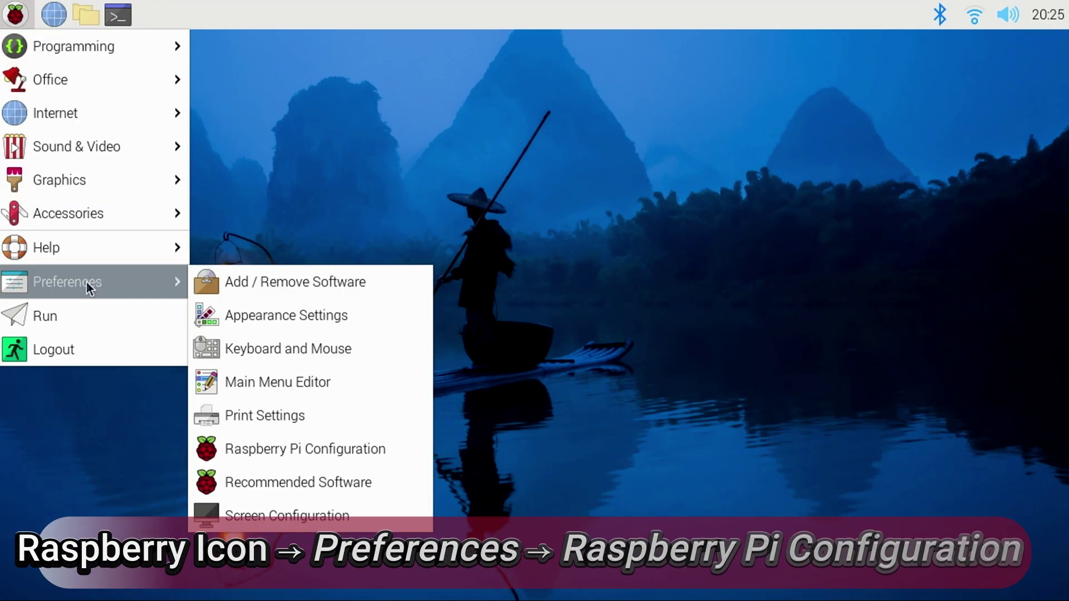
click(293, 443)
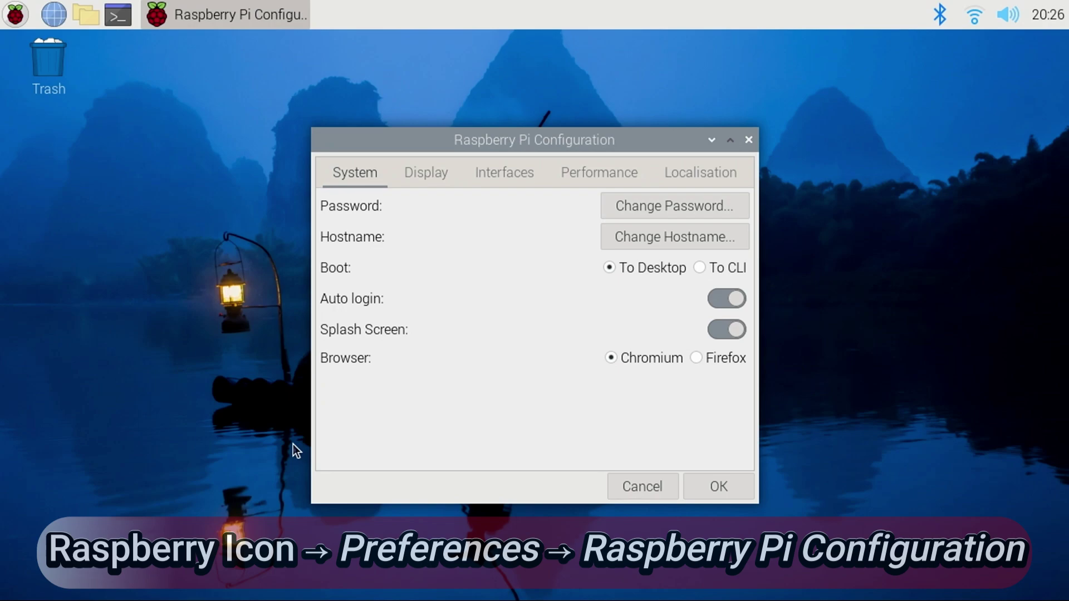
click(492, 176)
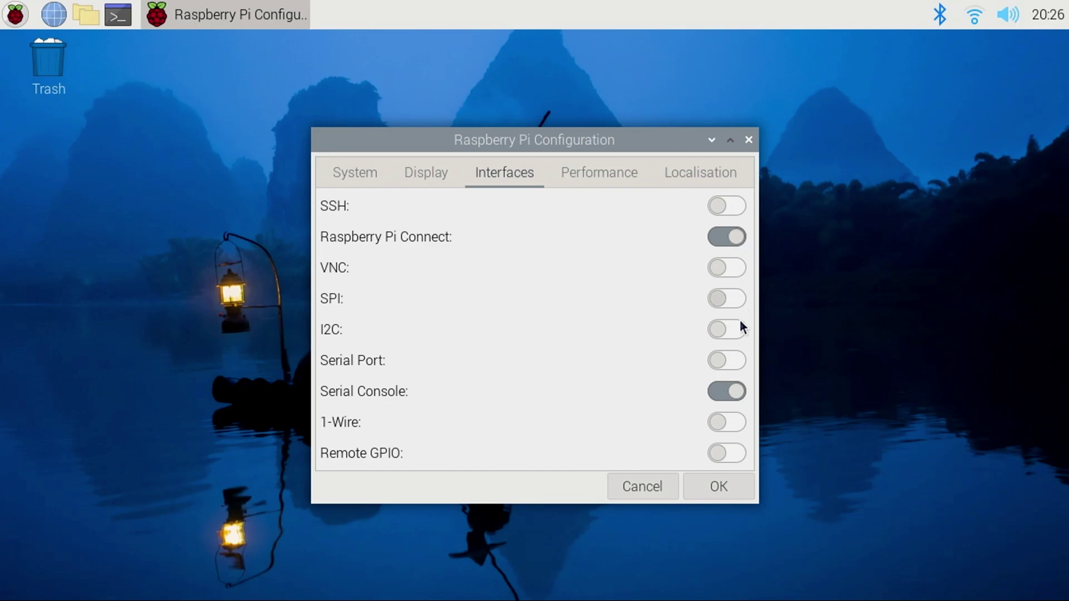
click(740, 499)
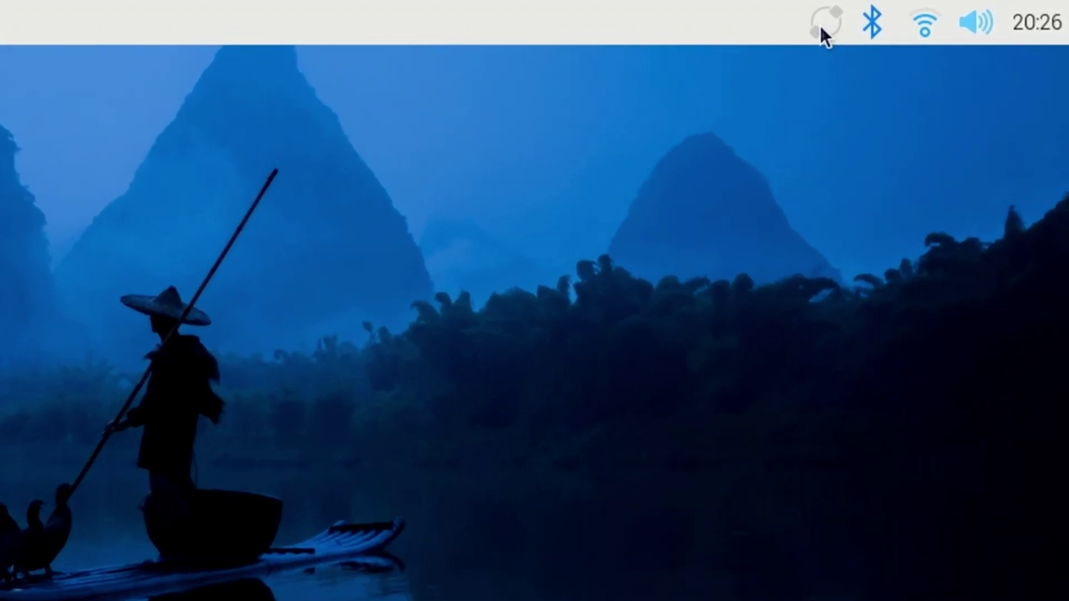
Start Connect sign-in from the status menu, accept the Terms, pass hCaptcha and submit the sign-up form
click(910, 17)
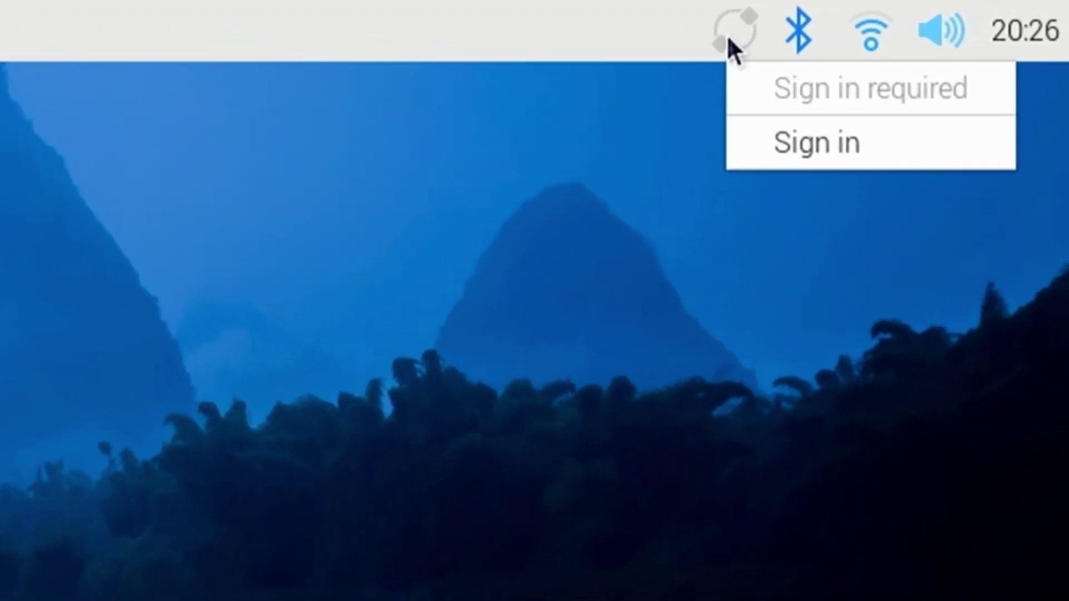
click(869, 156)
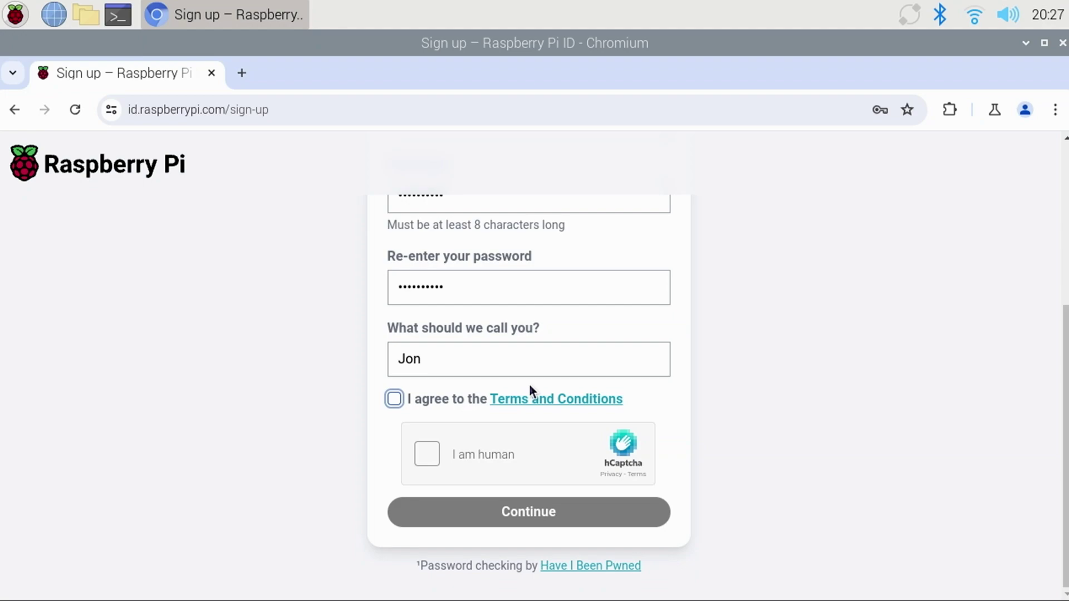
key(space)
click(427, 454)
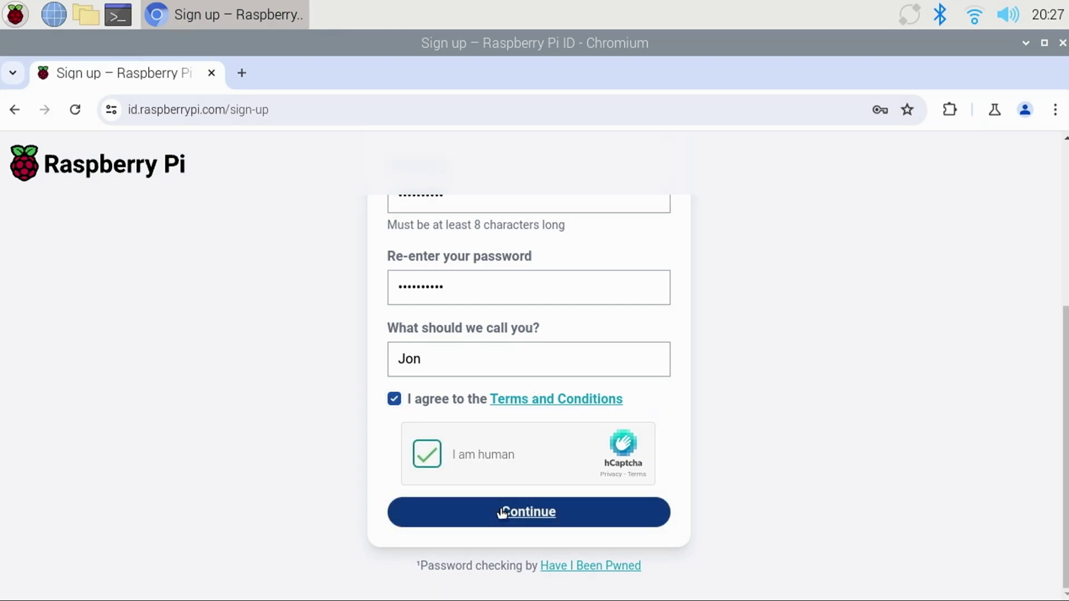
click(503, 513)
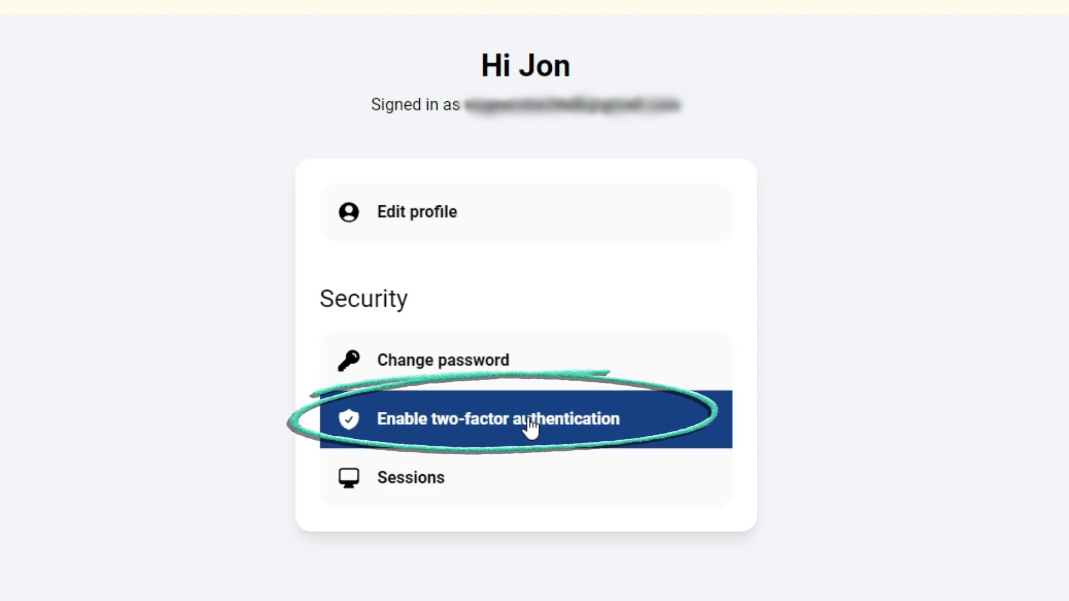
Turn on two-factor authentication by pasting the authenticator's 6-digit code and confirming it
click(531, 427)
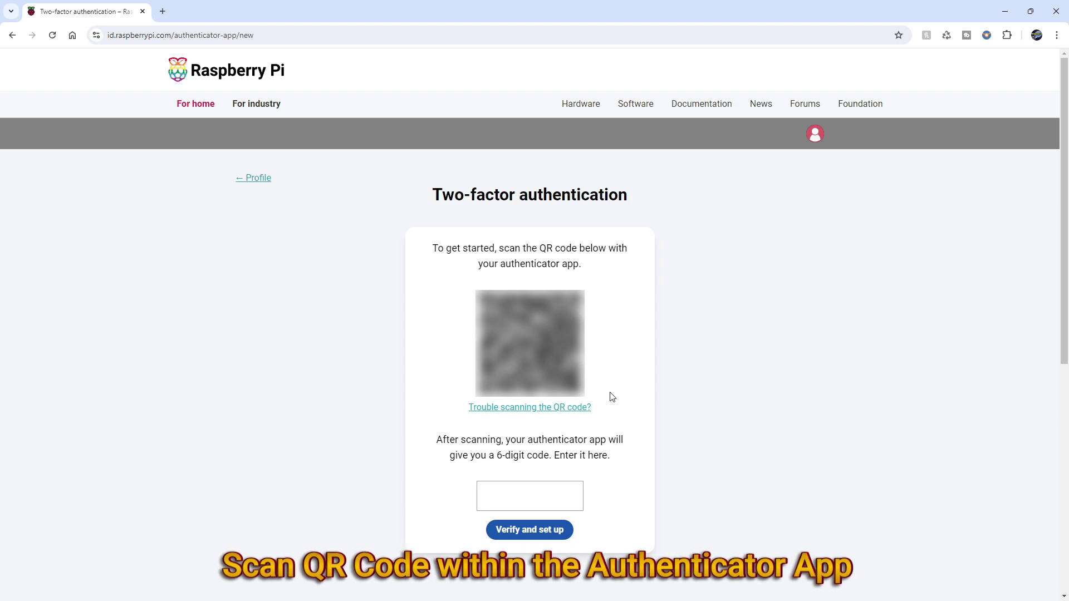
key(ctrl+v)
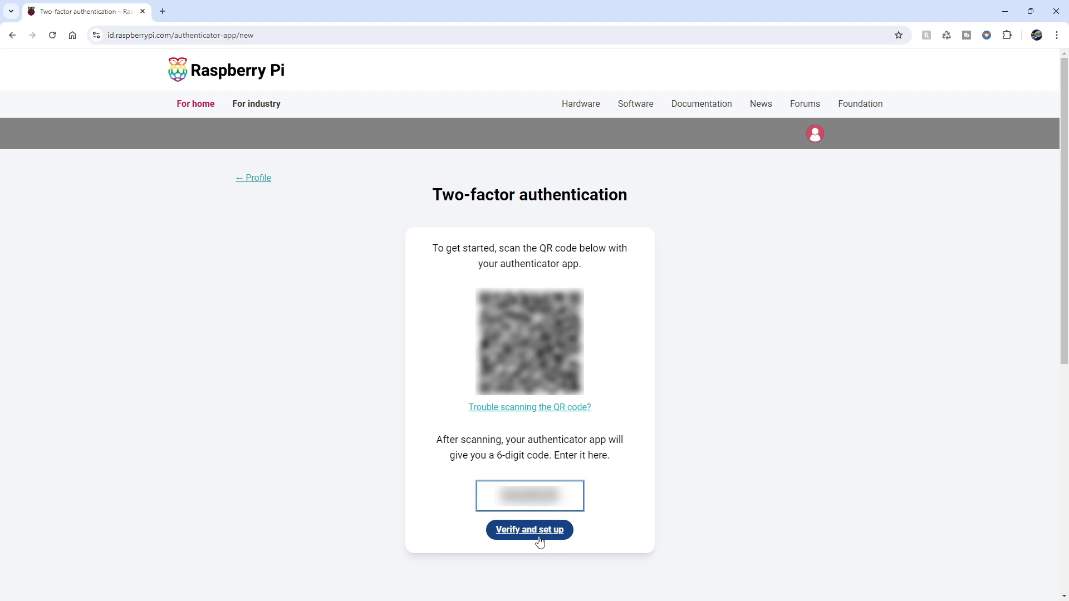
click(530, 530)
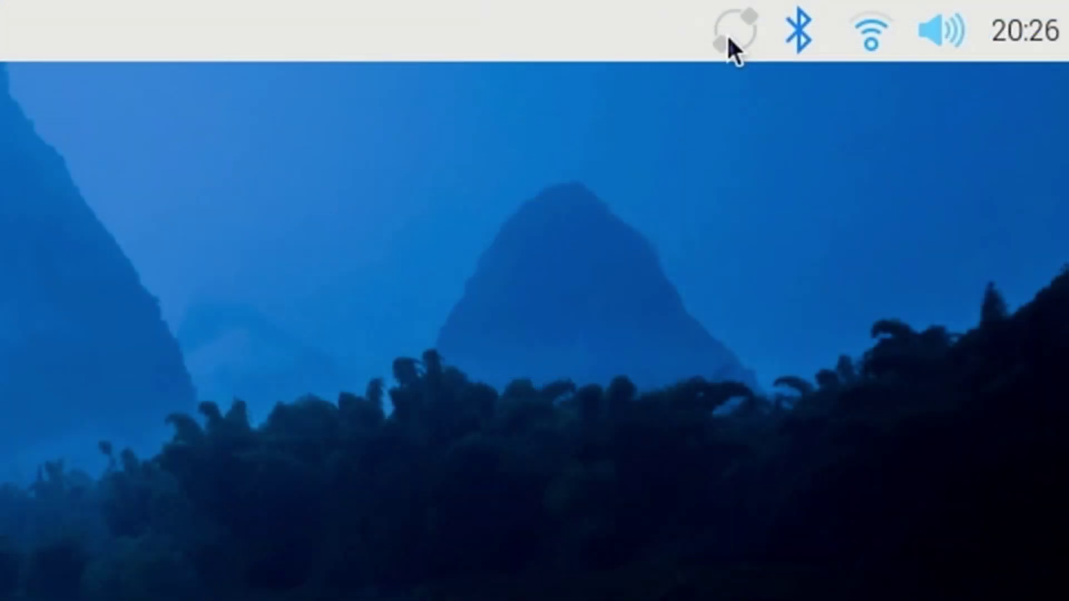
Choose Sign in to link this Pi to Connect and scroll through the install guide
click(729, 39)
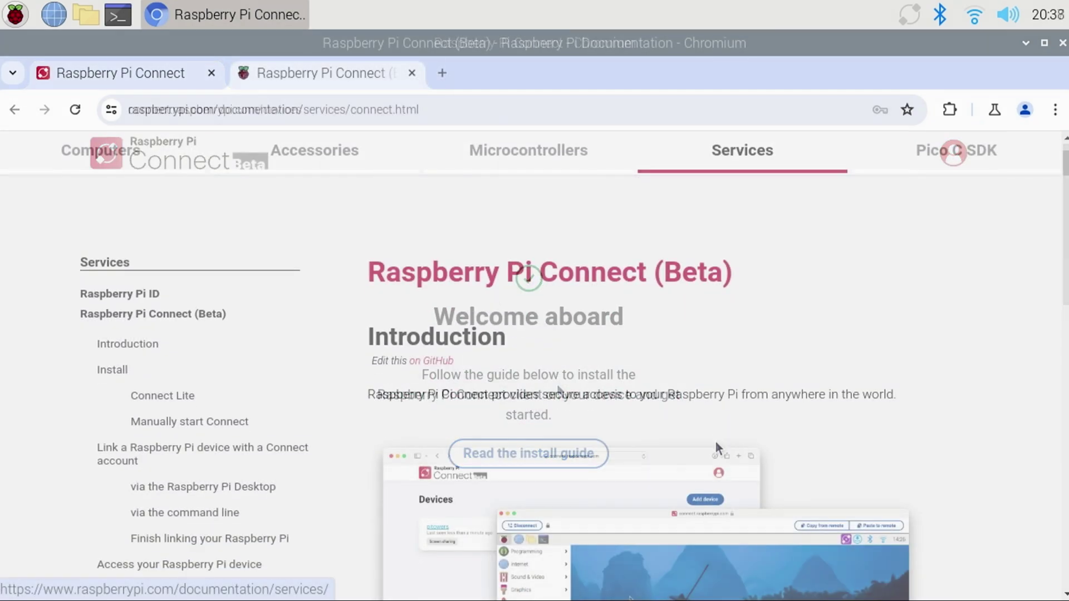
scroll(716, 443, down, 5)
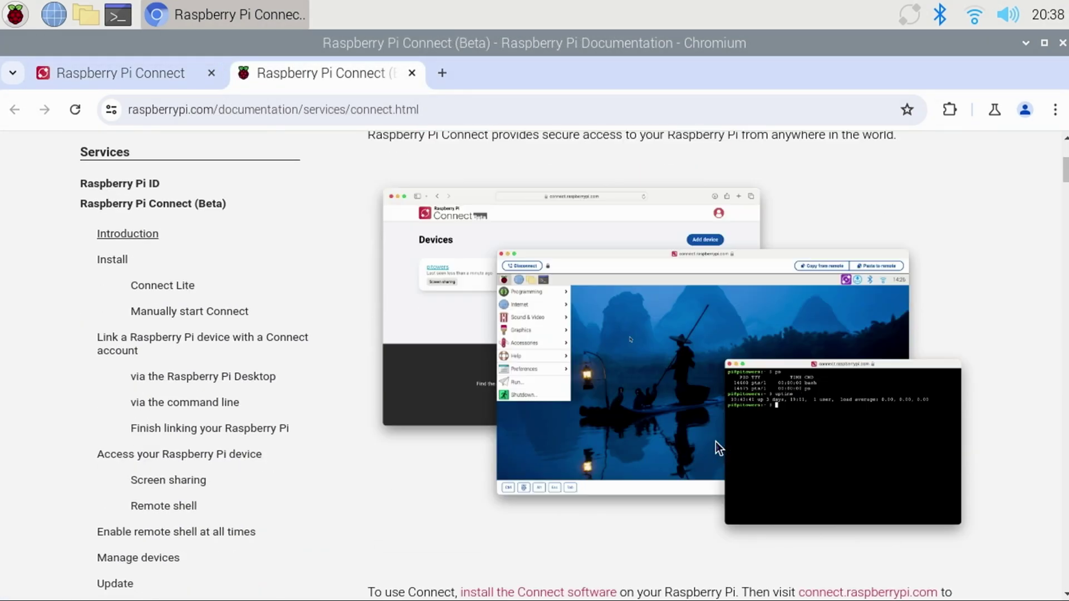
scroll(716, 441, down, 7)
scroll(715, 440, down, 2)
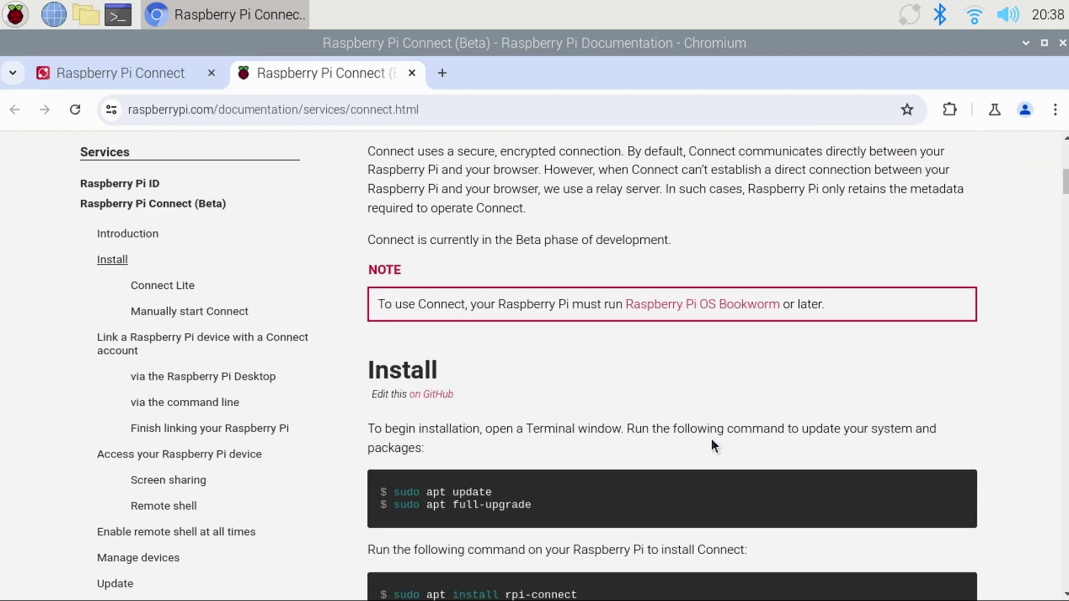
scroll(713, 443, down, 3)
scroll(712, 443, down, 3)
scroll(712, 441, down, 5)
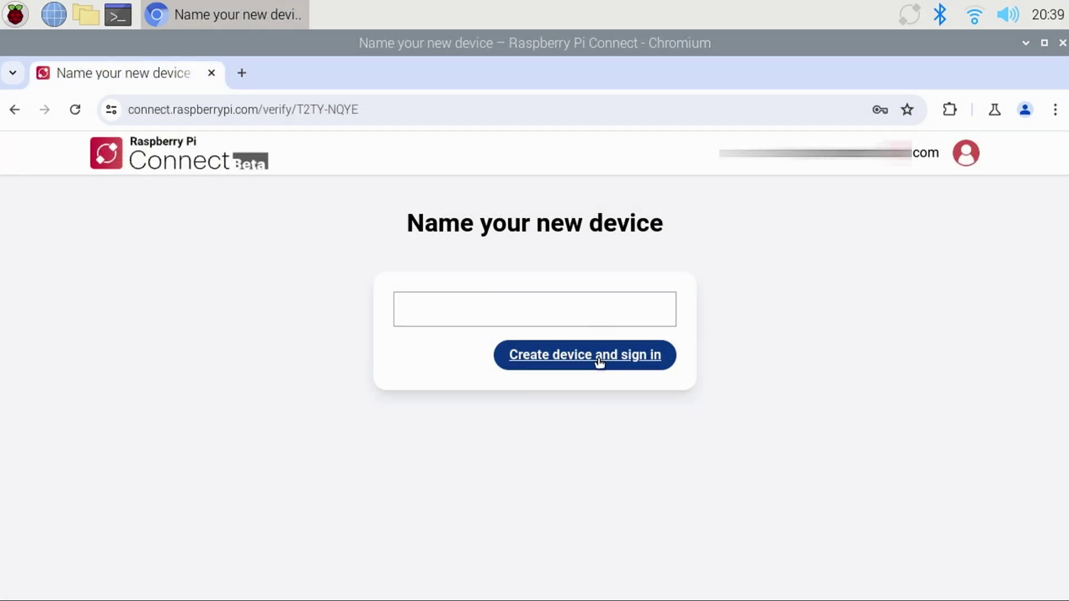
Name the device with the owner's name plus 'Pi5 - M.2 HAT CanaKit Case' and create it
click(570, 307)
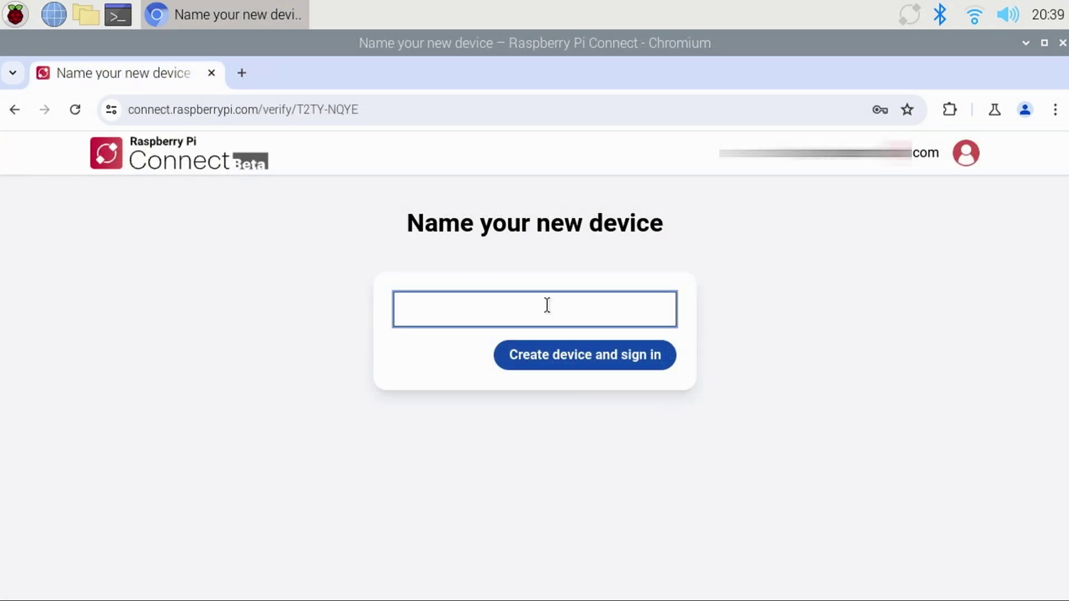
text(Jon's Pi5 - M.2 )
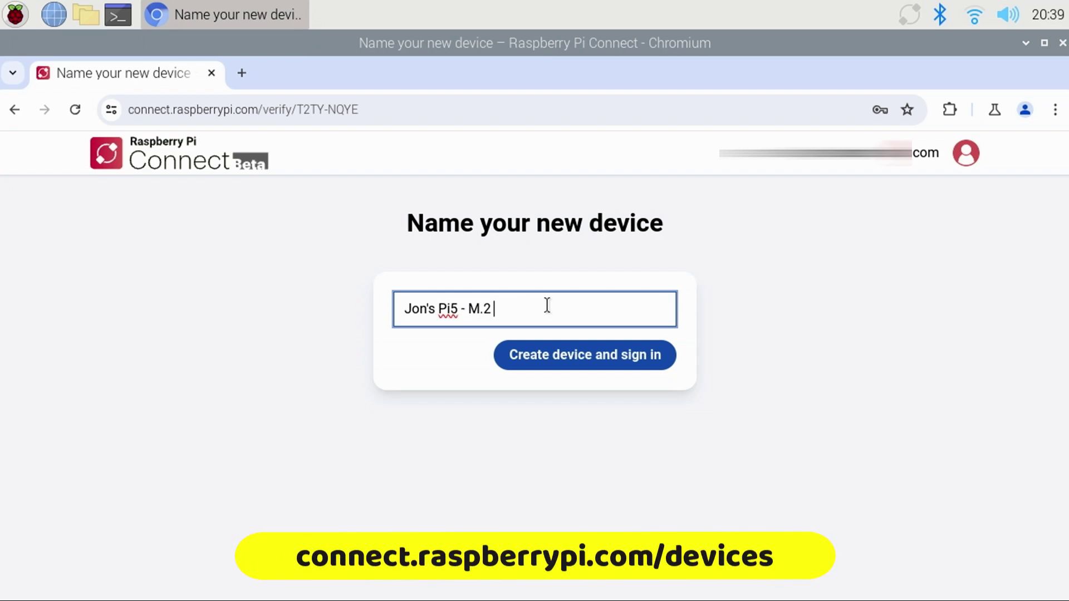
text(HAT CanaKit)
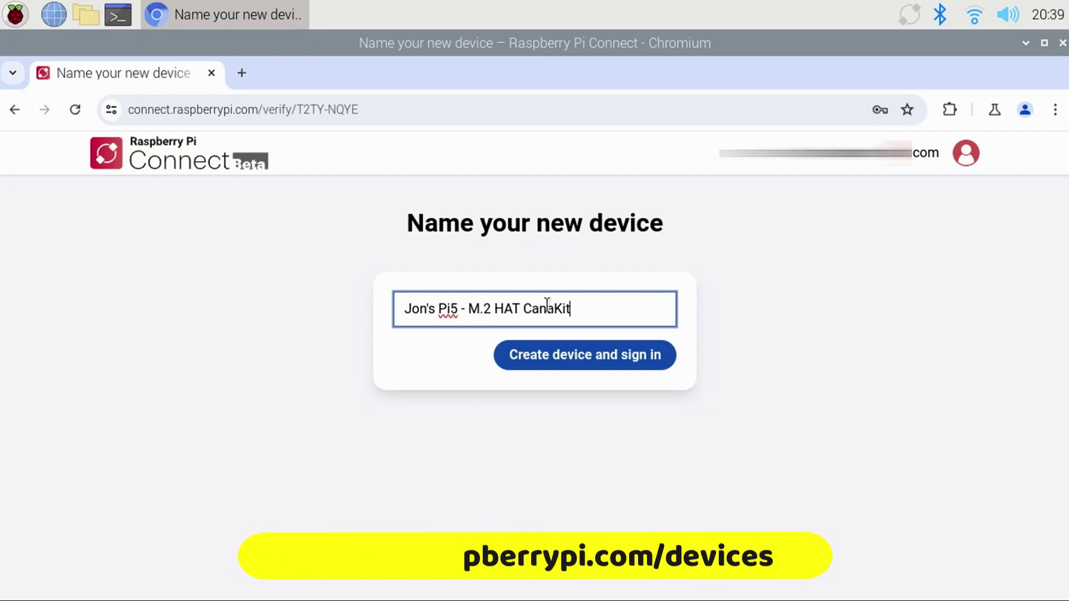
text( Case)
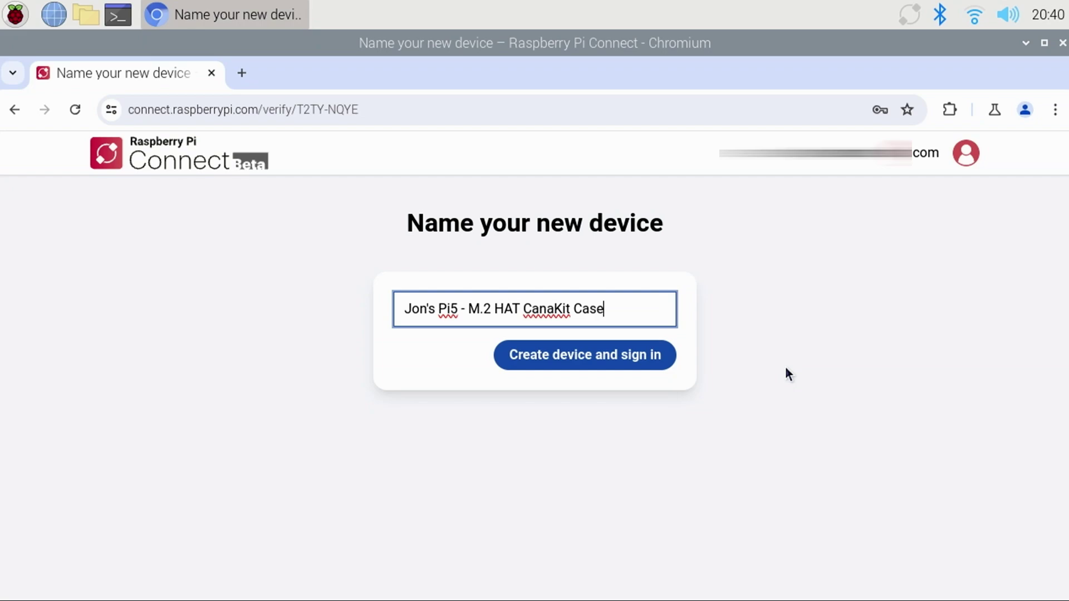
click(599, 362)
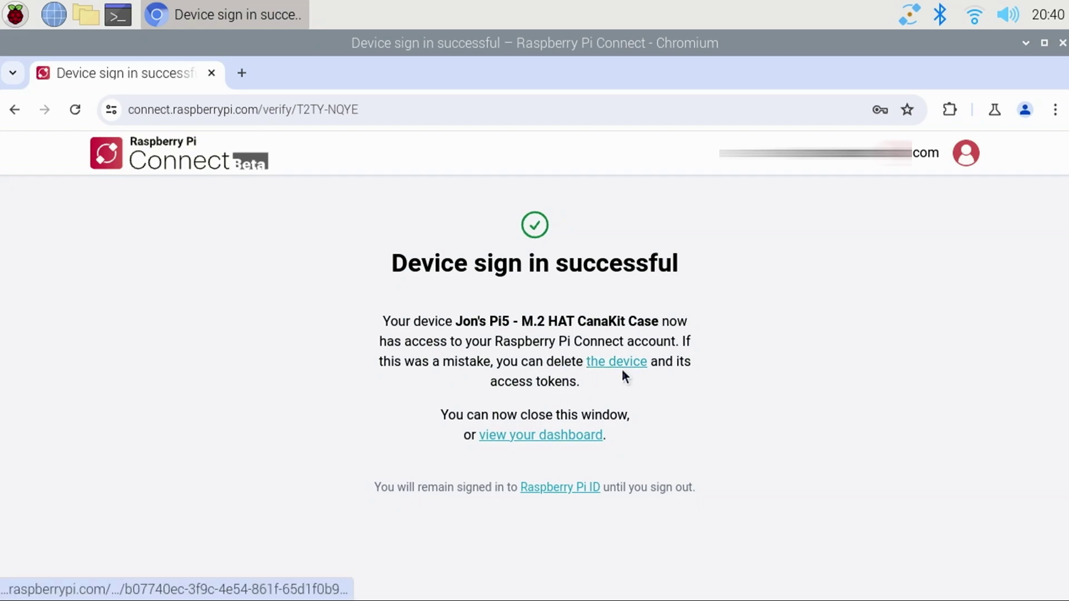
Go to the Connect devices dashboard and close the Chromium window on the Pi
click(584, 438)
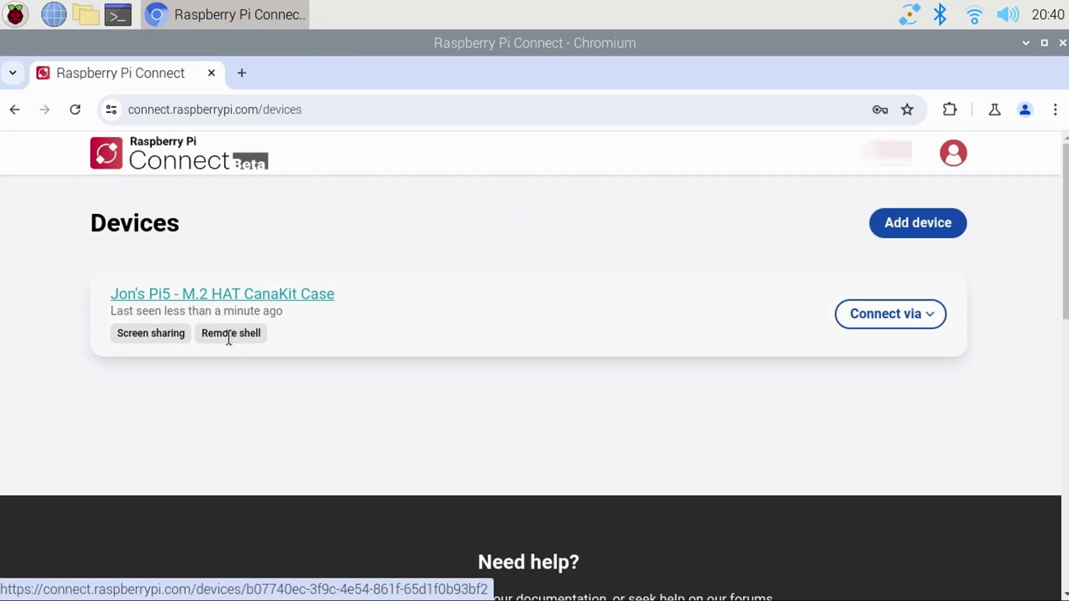
click(1062, 44)
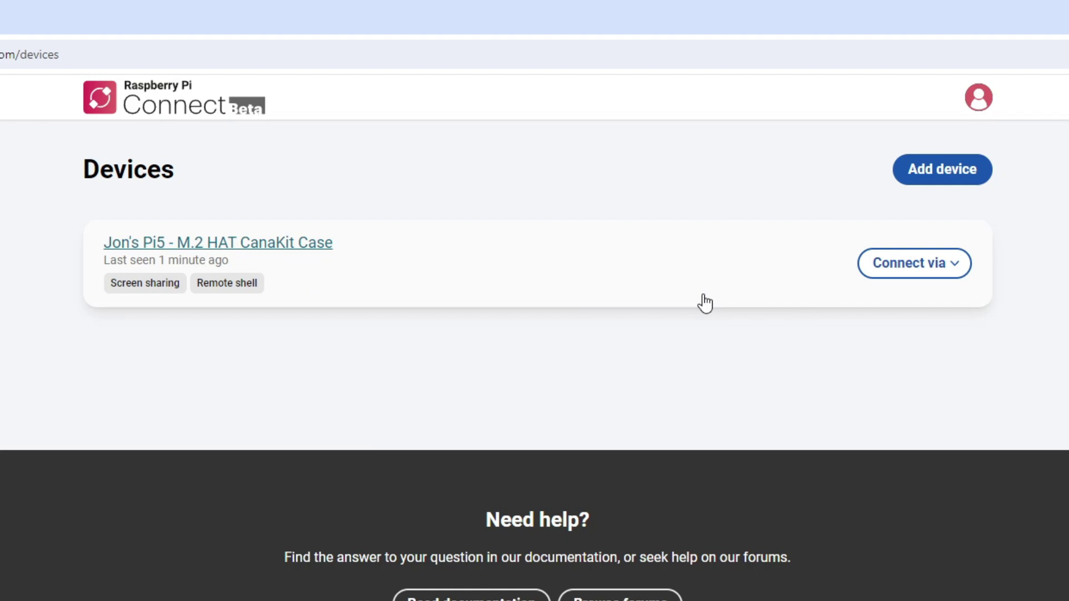
Open a Remote shell session on the Pi and bring its window fully into view
click(955, 270)
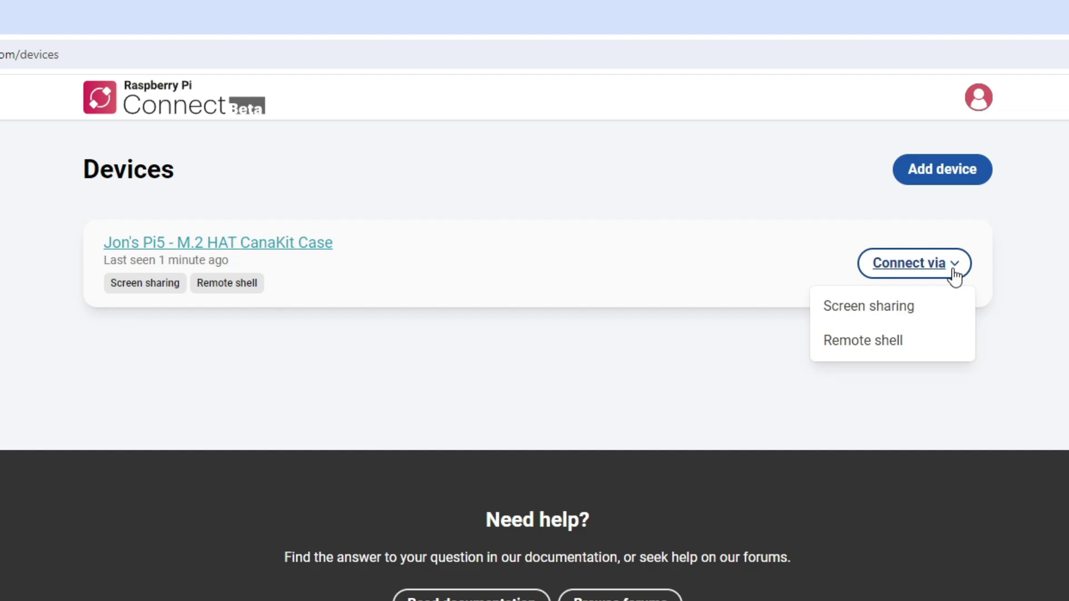
click(862, 341)
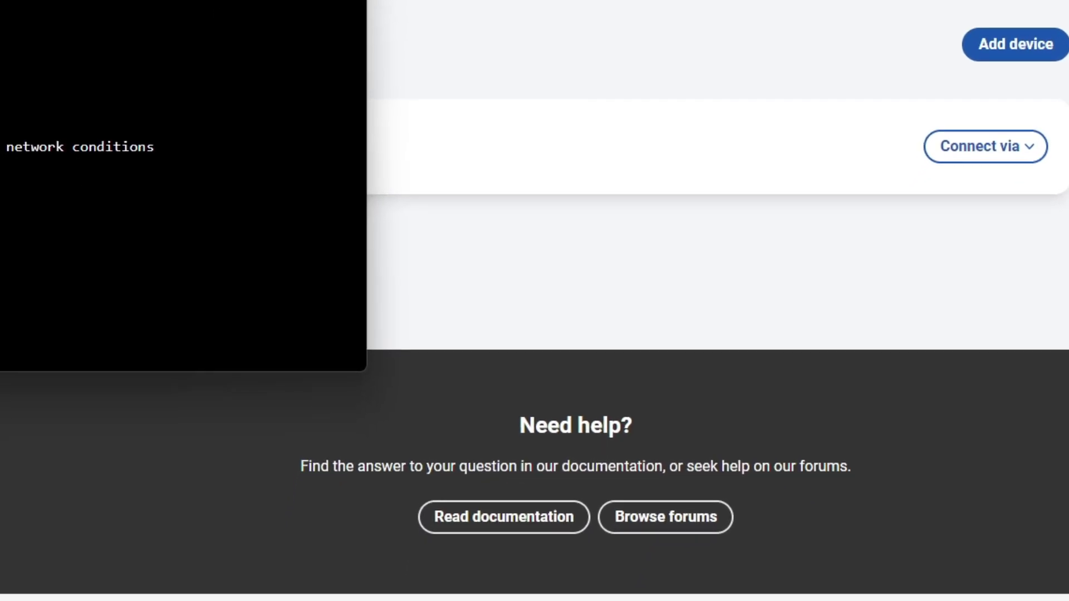
drag(139, 2, 622, 164)
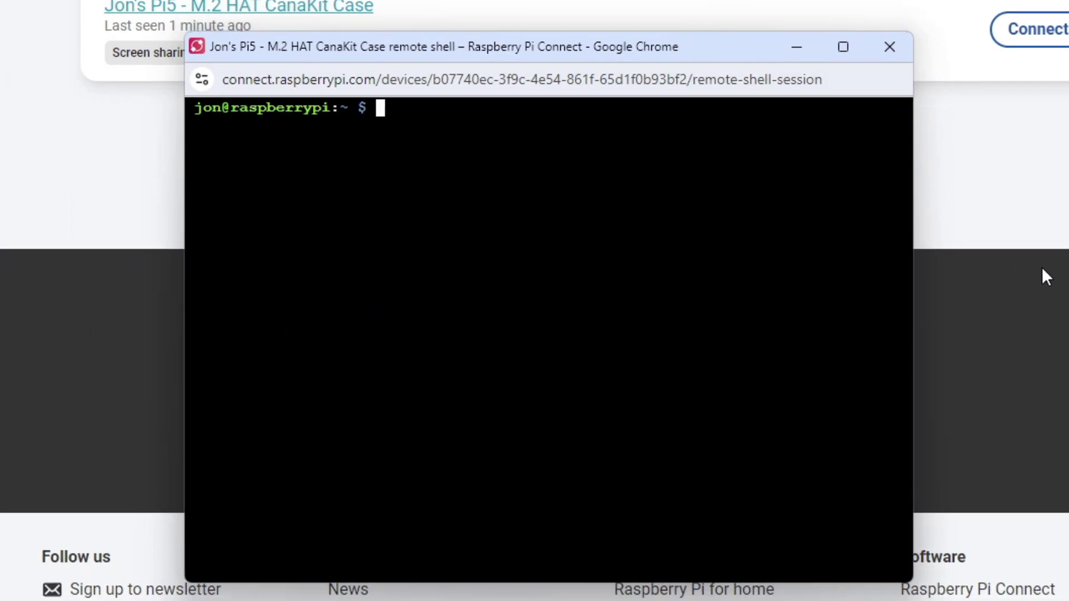
Run ls to list the home folder, then cd Videos to enter the Videos folder
text(ls)
key(Return)
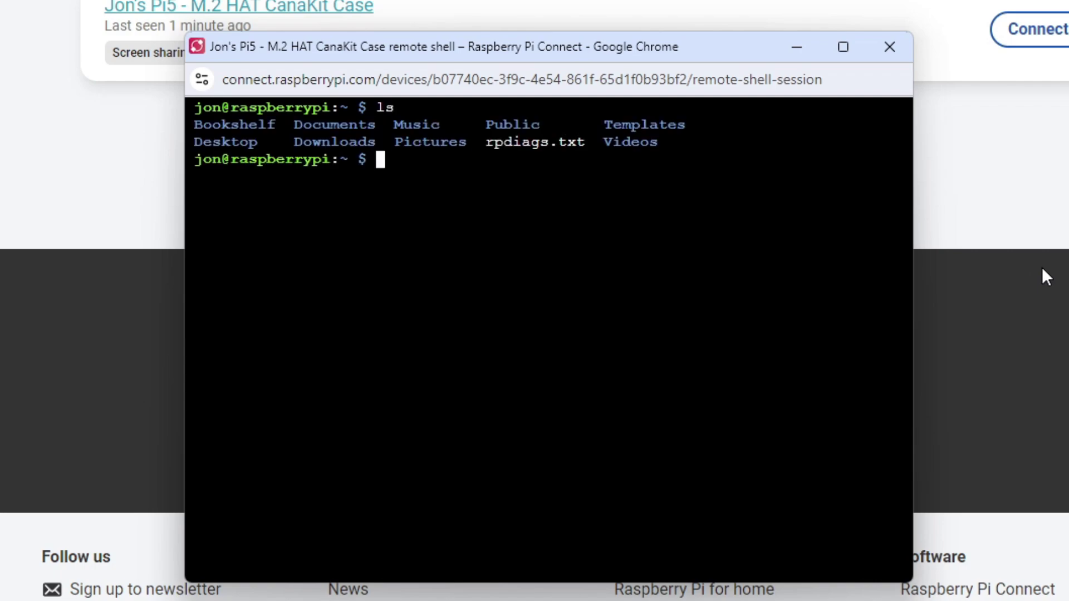
text(cd Videos)
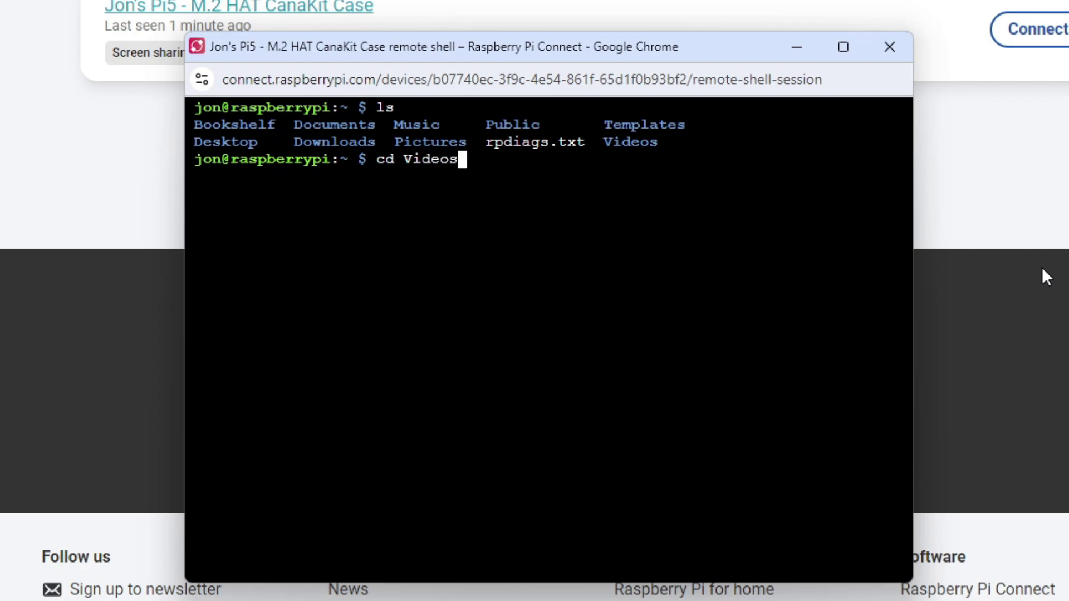
key(Return)
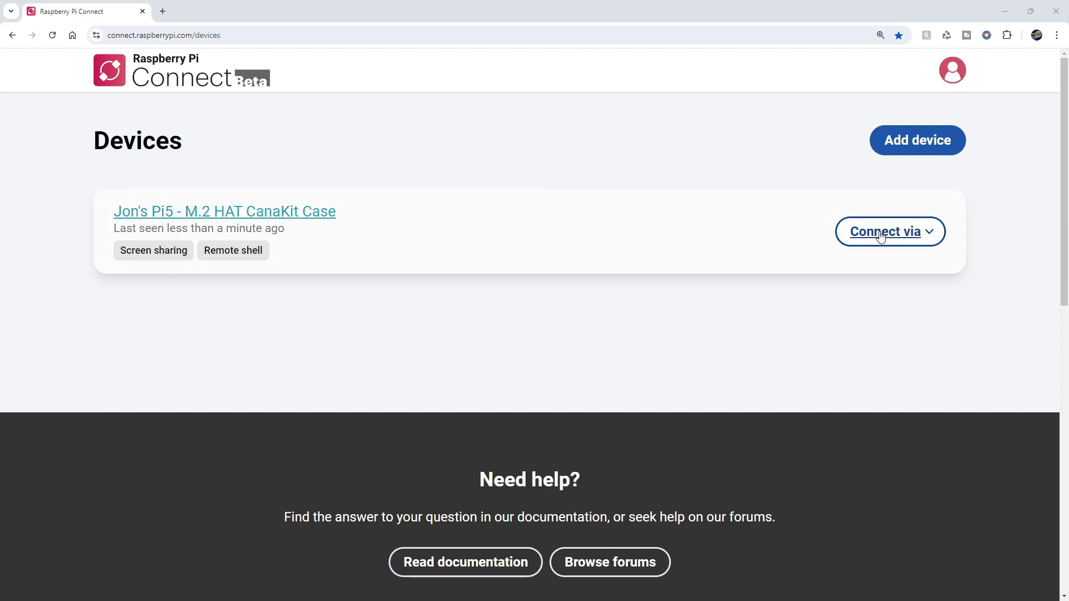
click(932, 237)
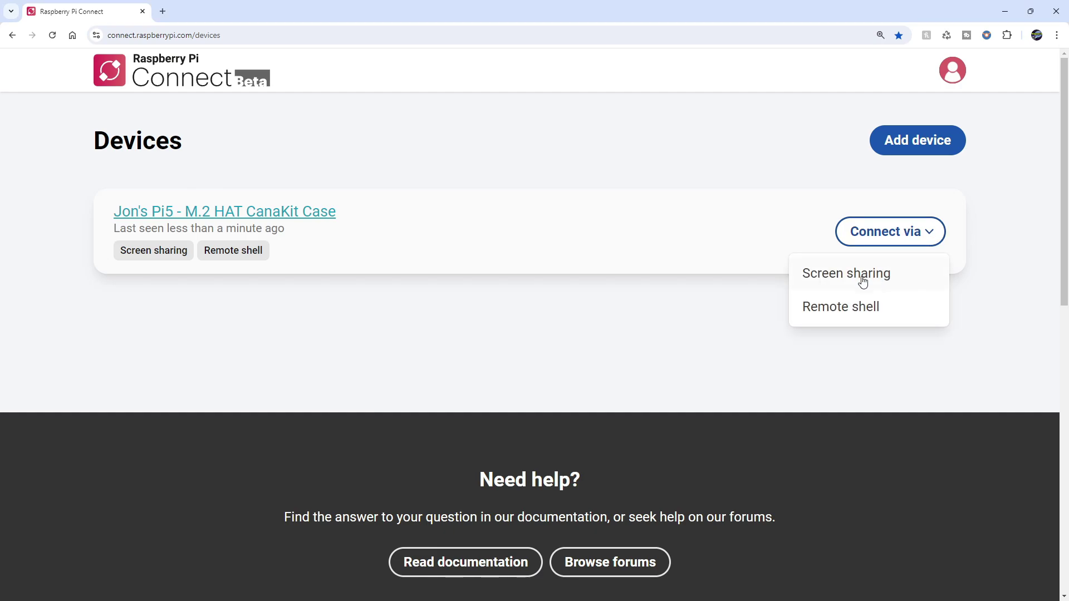
click(902, 285)
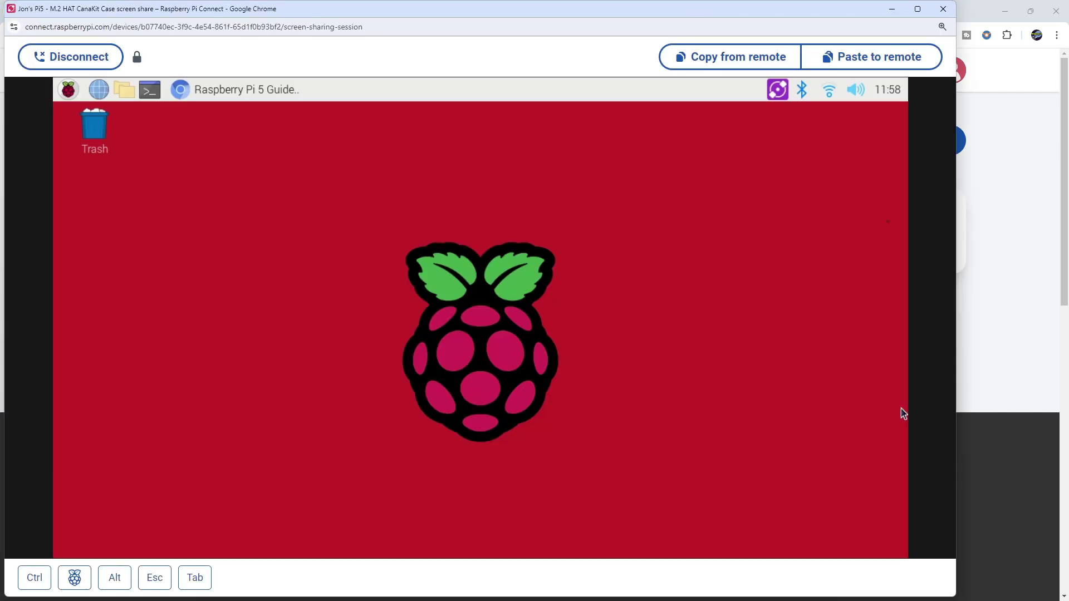
click(917, 9)
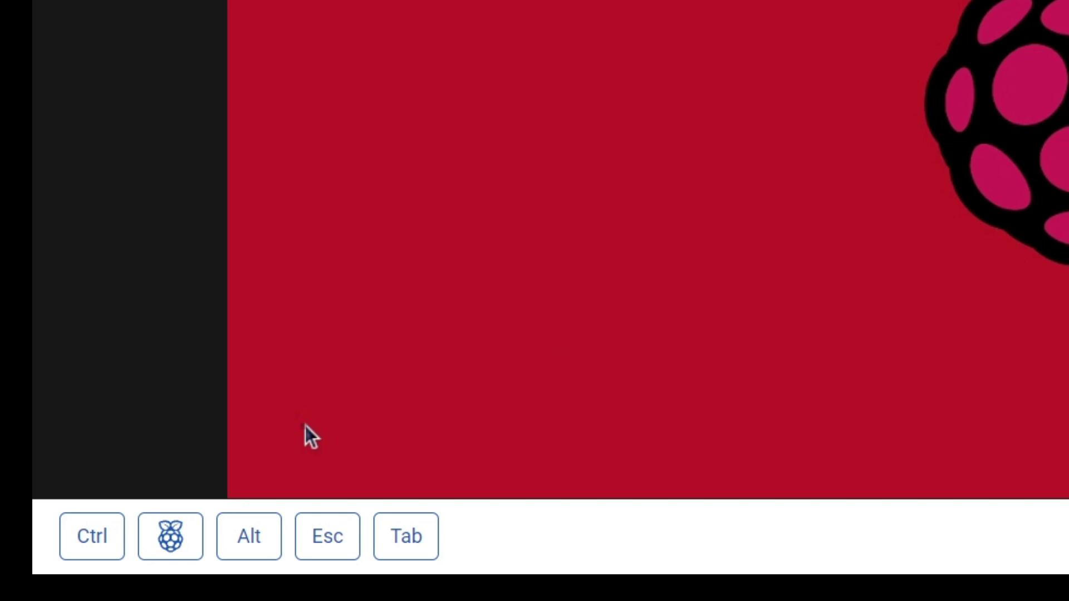
click(169, 537)
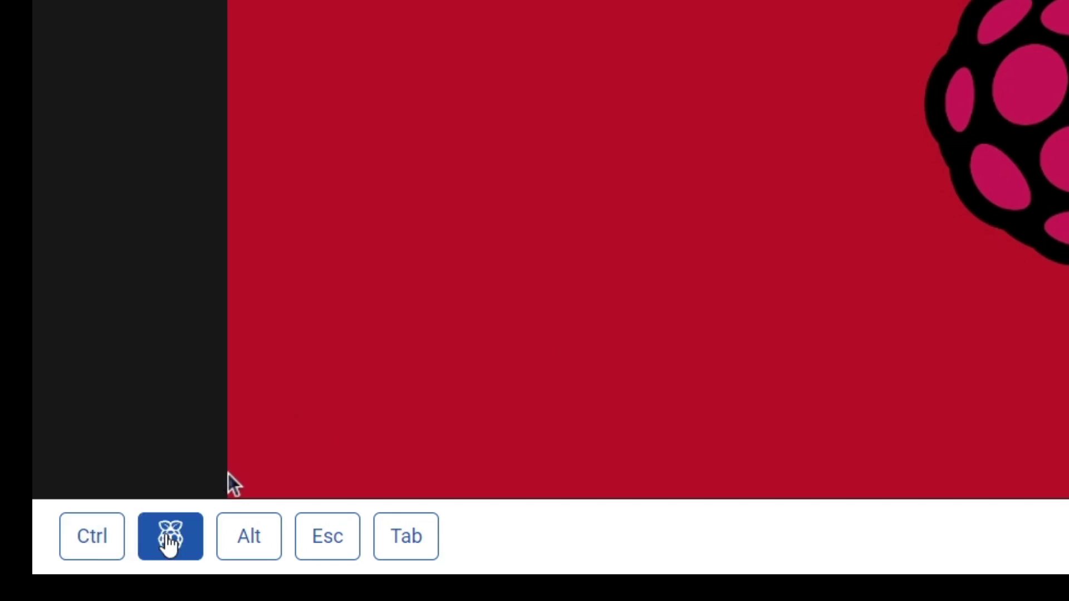
click(230, 537)
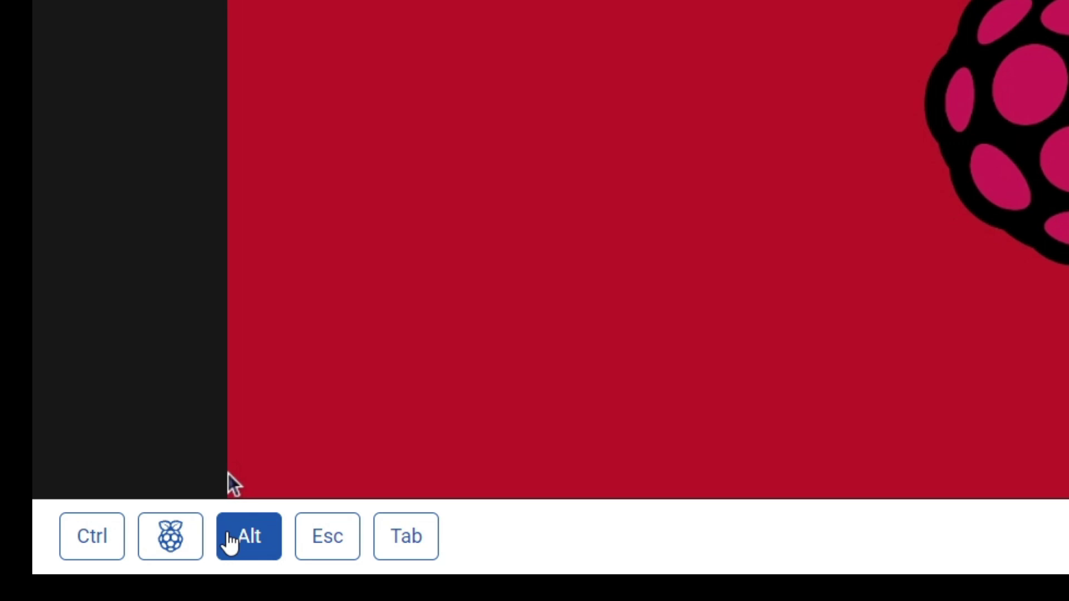
click(328, 536)
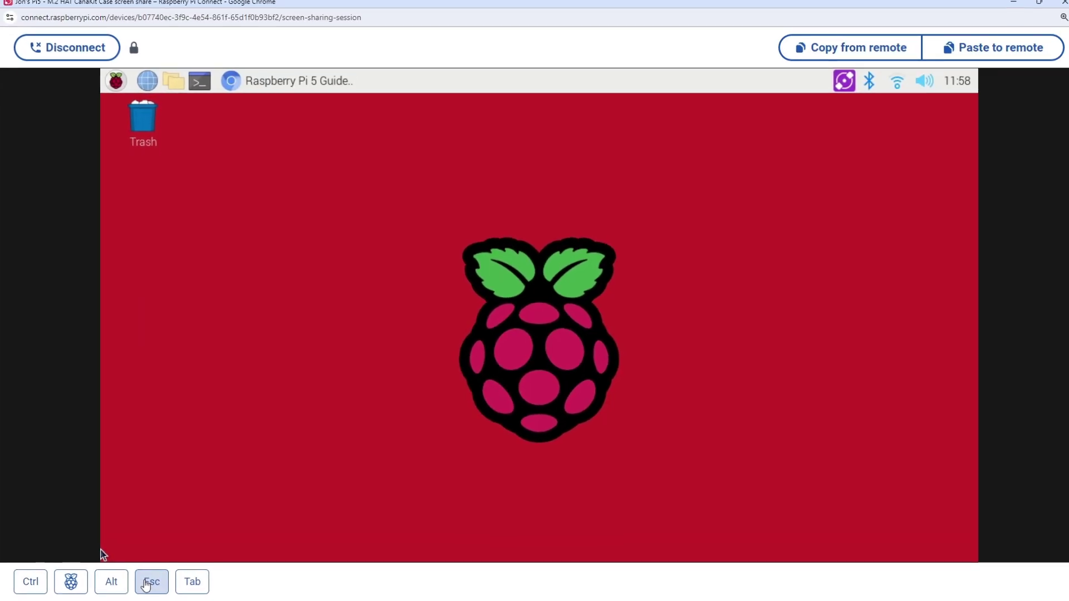
In the Pi's Mousepad, type 'This is some text from a Raspberry Pi 5' and copy it from remote
click(116, 81)
mouse_move(162, 245)
click(336, 488)
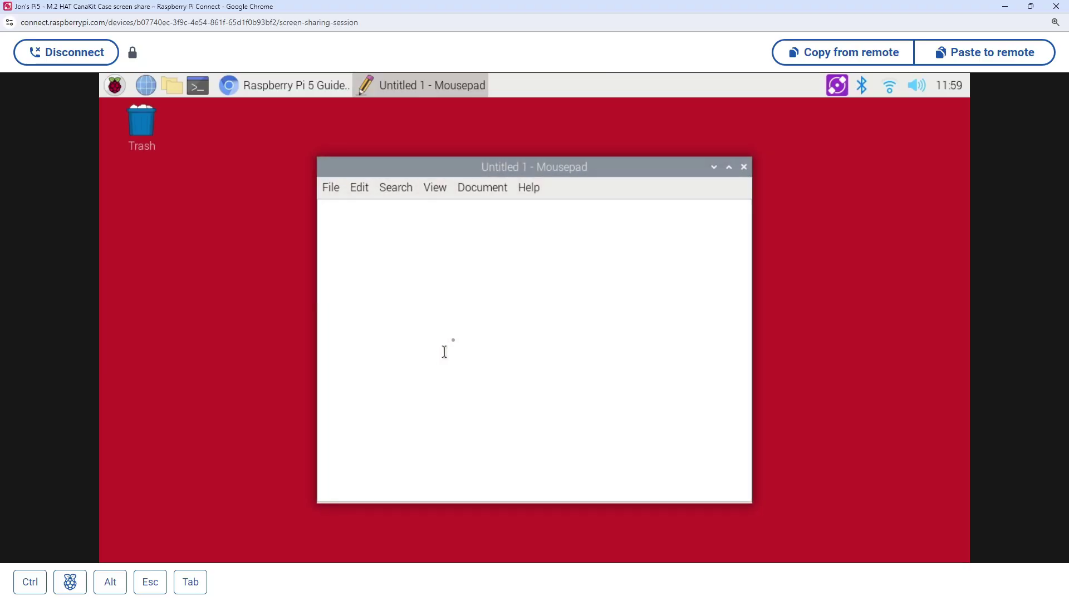
text(This is some text from a Raspberry Pi 5)
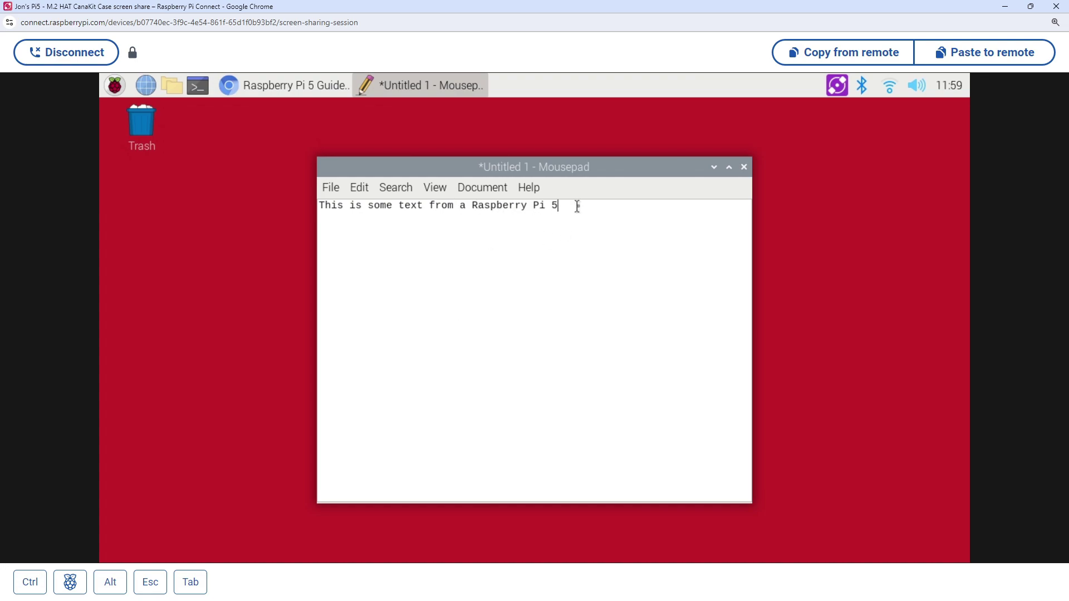
drag(577, 206, 320, 206)
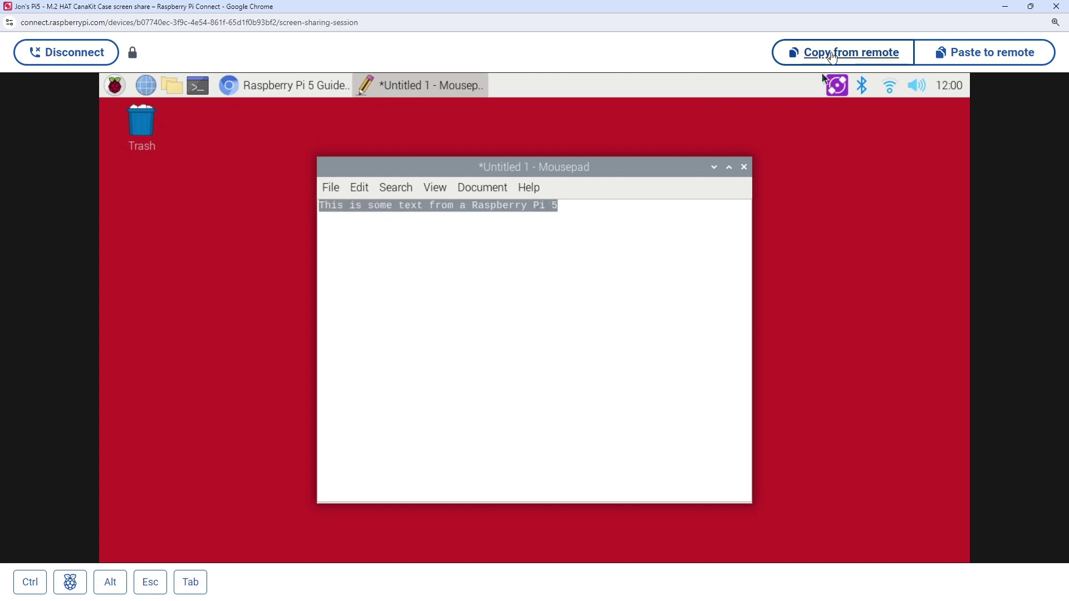
click(857, 54)
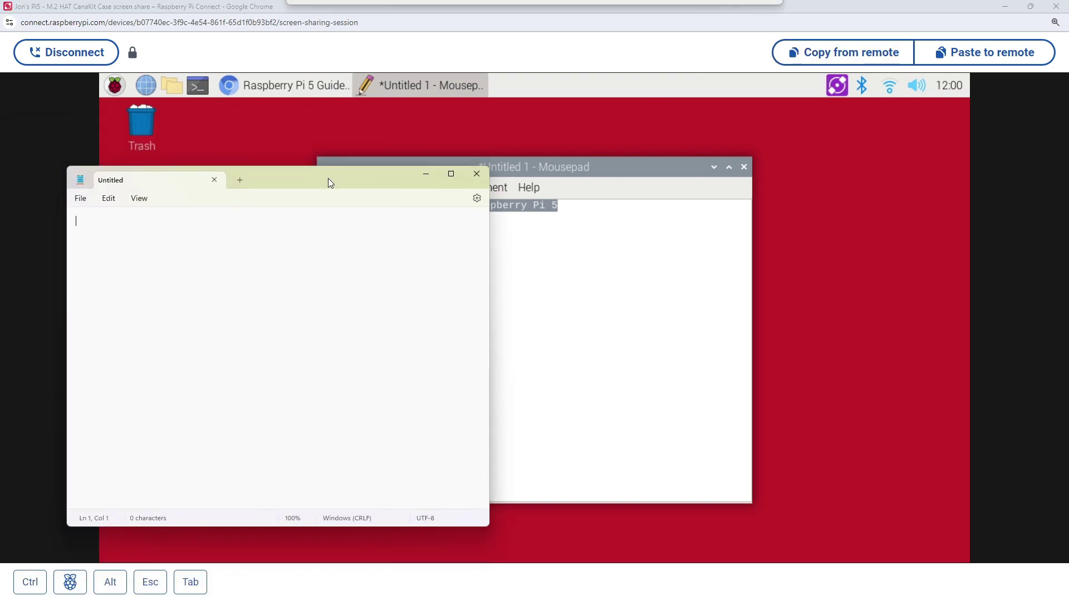
Paste the Pi's sentence into Windows Notepad and add the line 'This is some text from Windows 11'
drag(329, 179, 557, 163)
right_click(346, 227)
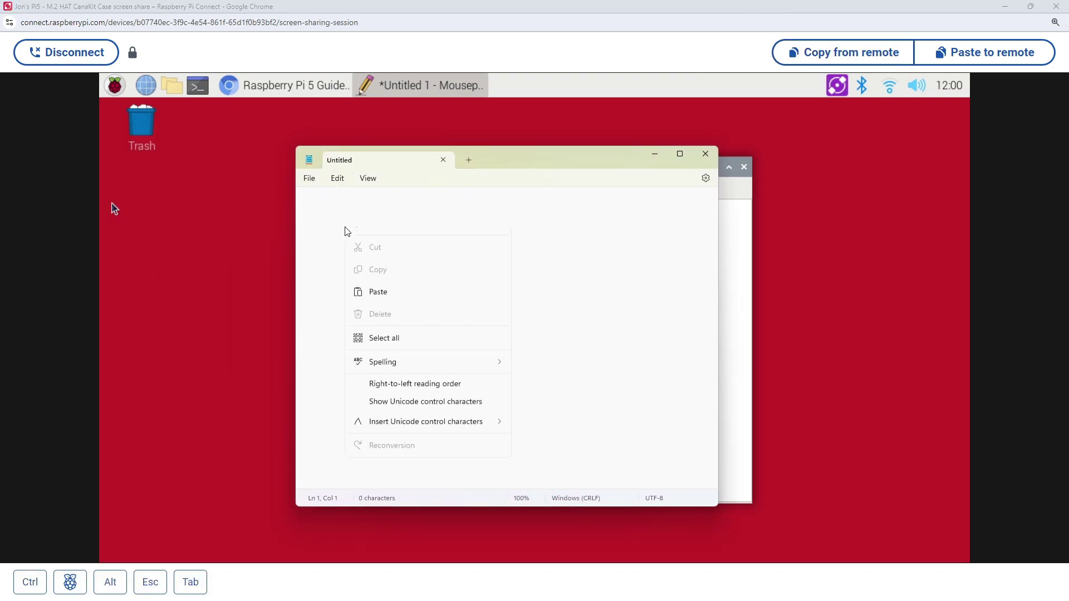
click(372, 307)
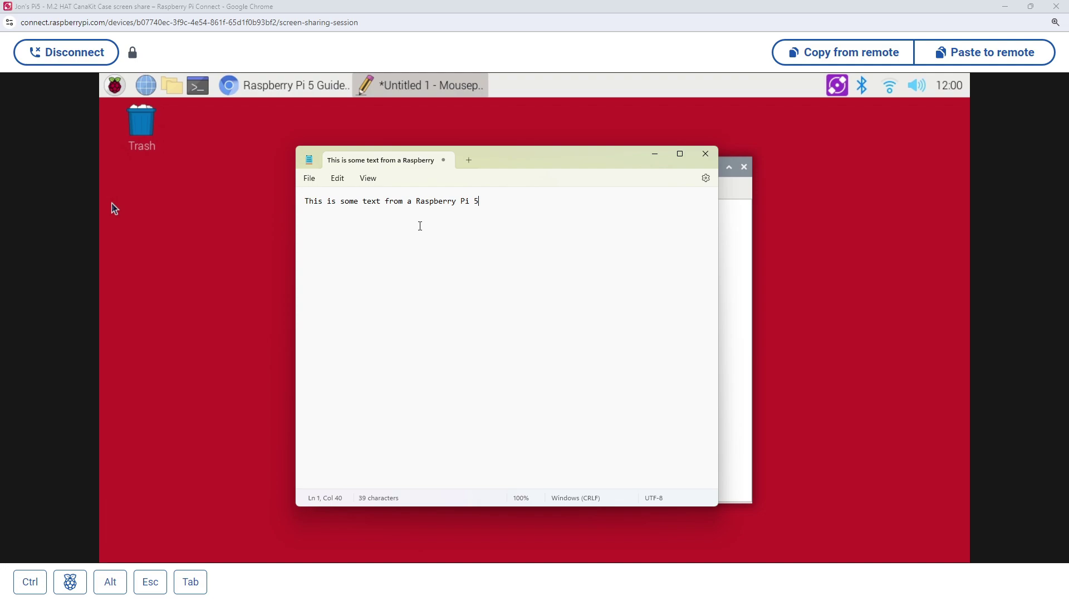
key(Return)
key(Return)
text(This is some text from Windows 11)
Copy the Windows 11 line from Notepad and paste it to remote in the Pi's Mousepad
drag(488, 312, 288, 219)
right_click(365, 223)
click(389, 280)
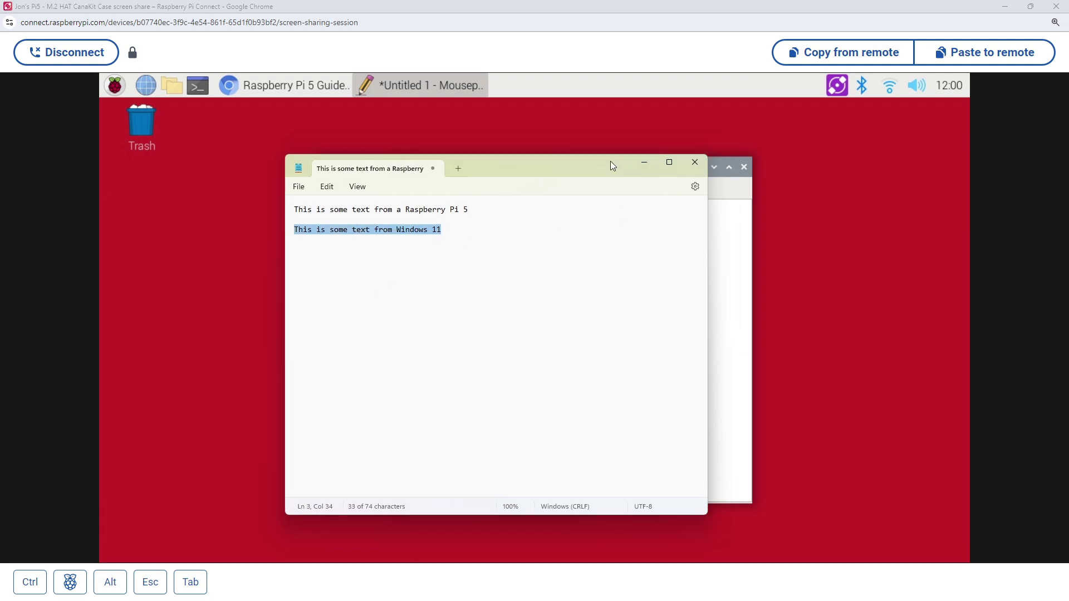
click(293, 222)
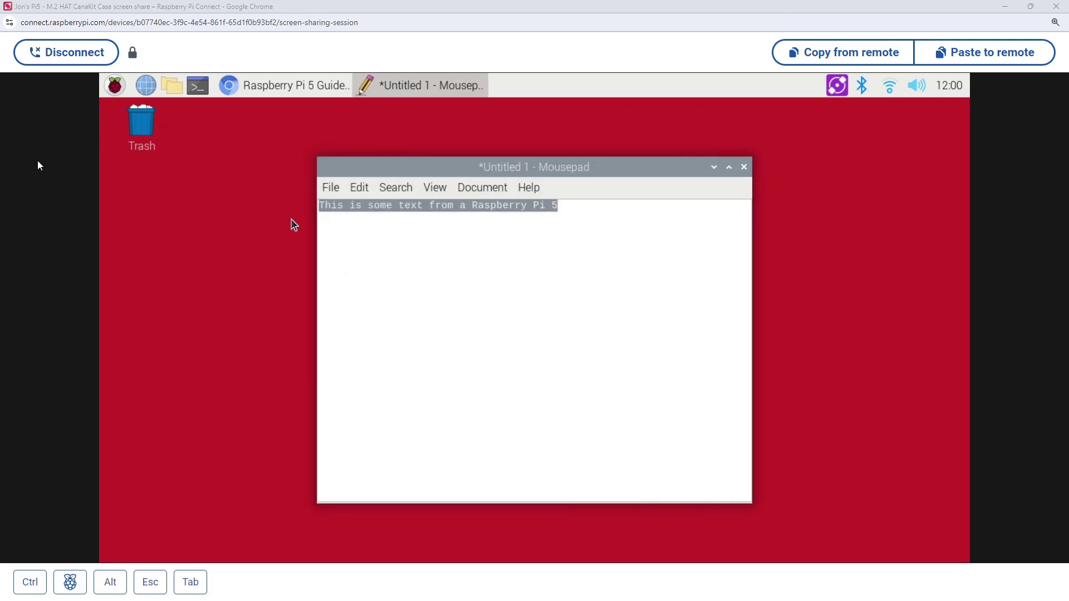
click(996, 59)
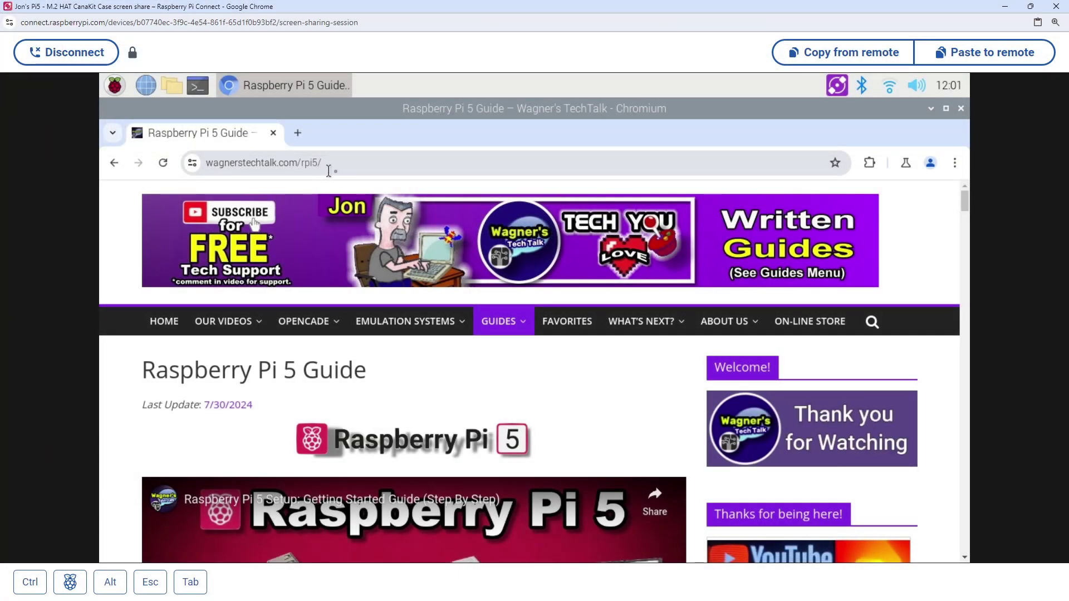
Skip the Pi 5 Guide video to 7:41, then 10:08 PiOS Desktop Install, and scroll onward
scroll(453, 256, down, 5)
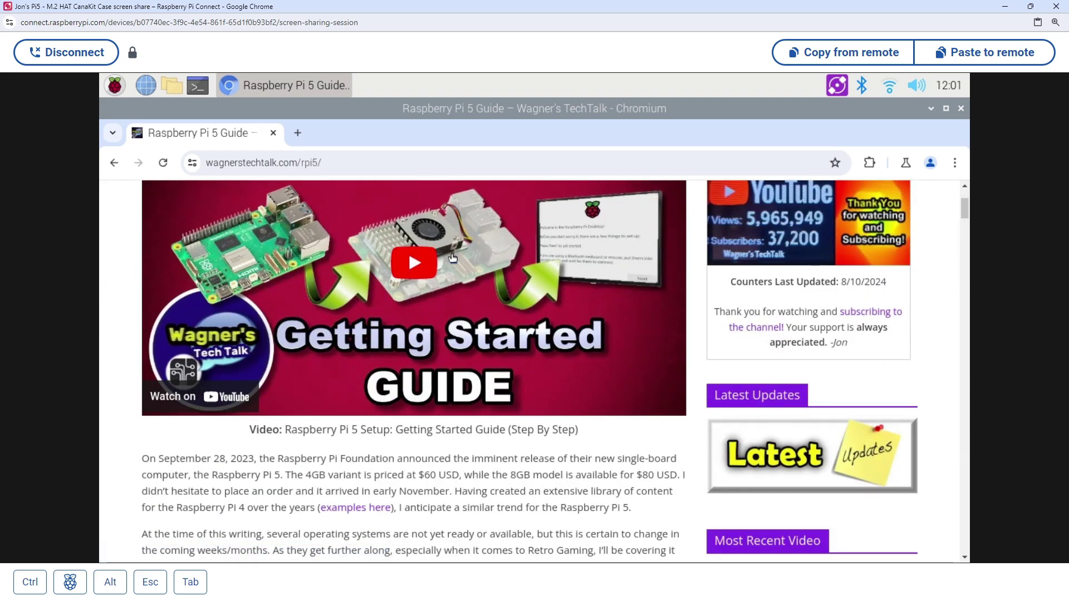
scroll(453, 253, up, 1)
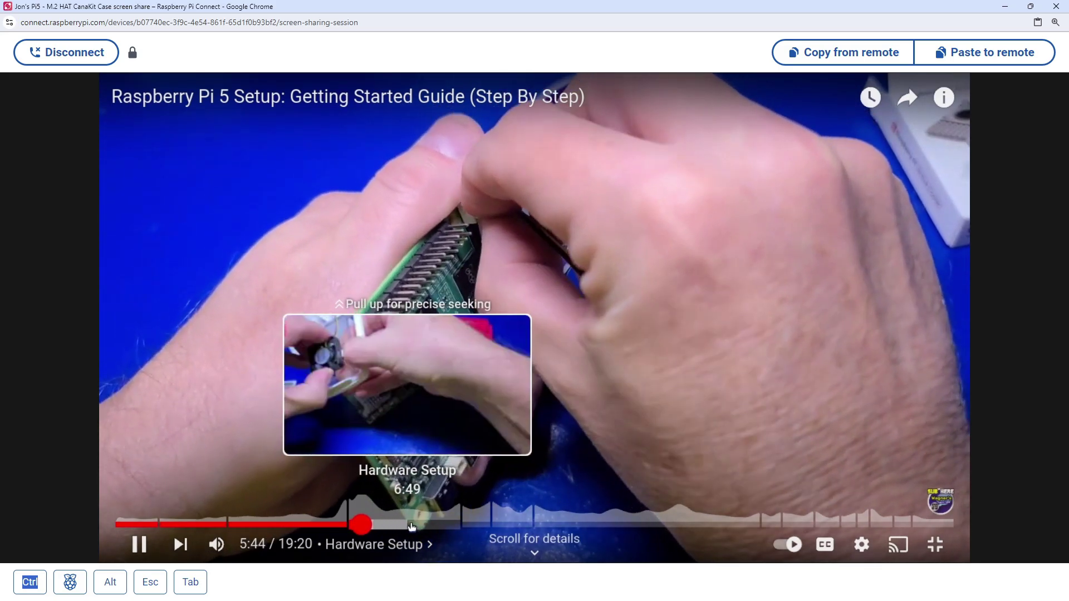
click(443, 526)
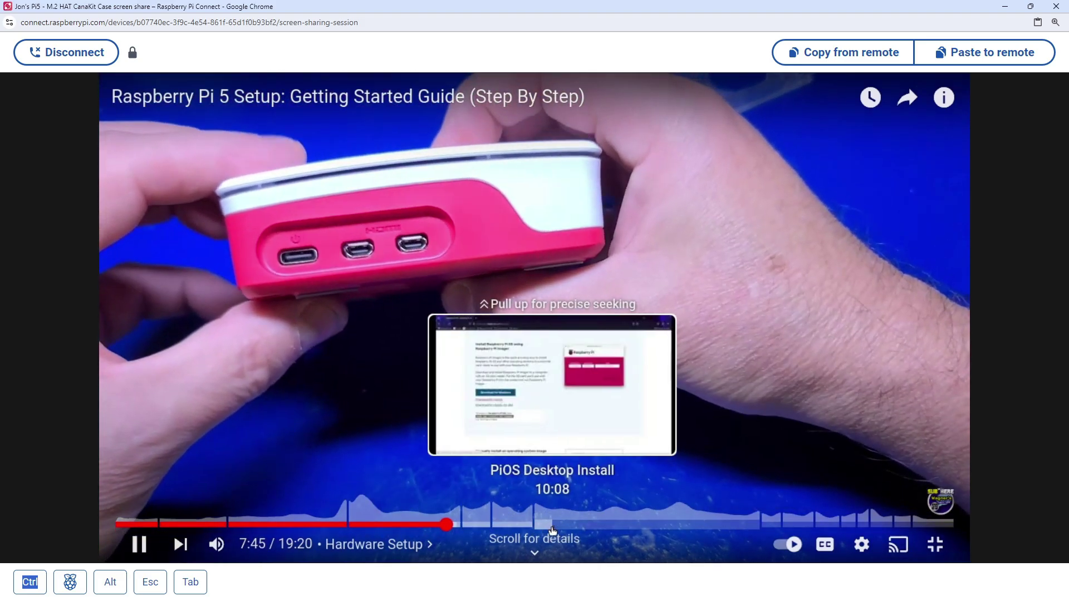
click(551, 525)
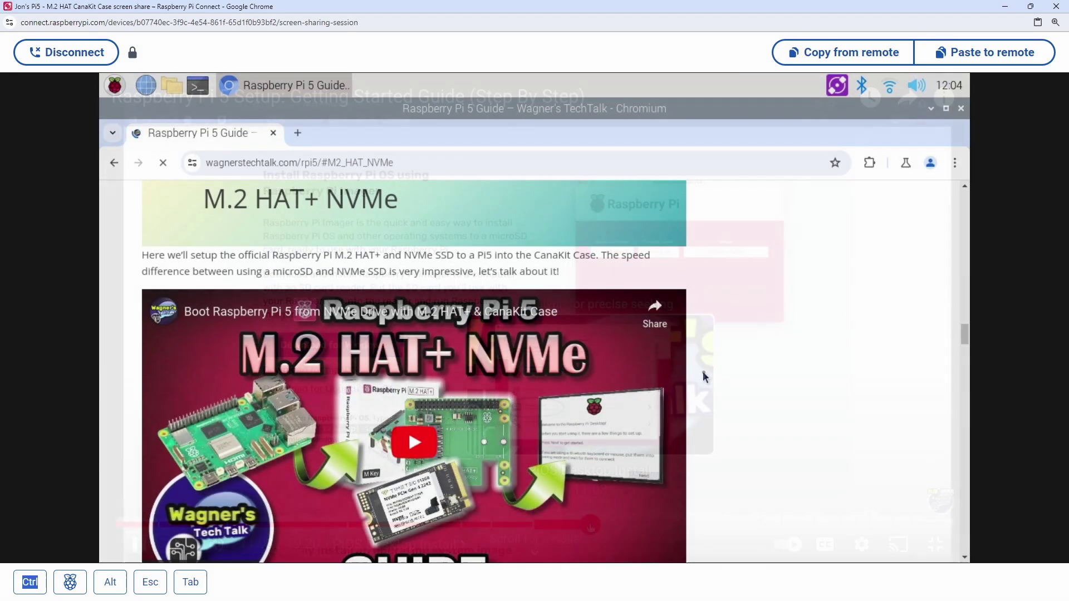
scroll(703, 376, down, 10)
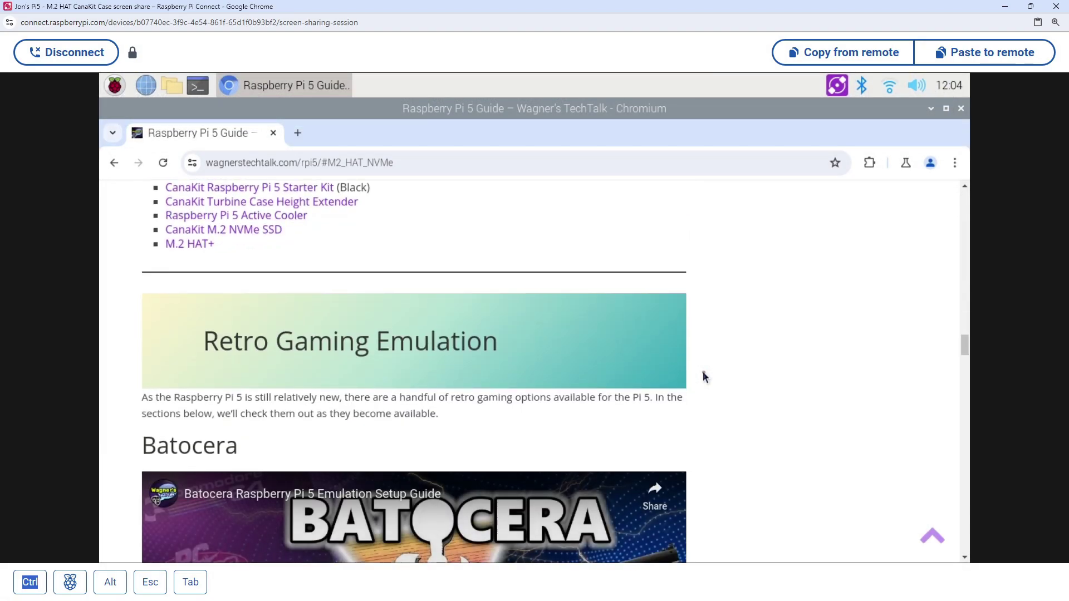
Enter =sum(C4:C7) in cell C8 of the remote Calc sheet, giving 338
scroll(703, 376, down, 5)
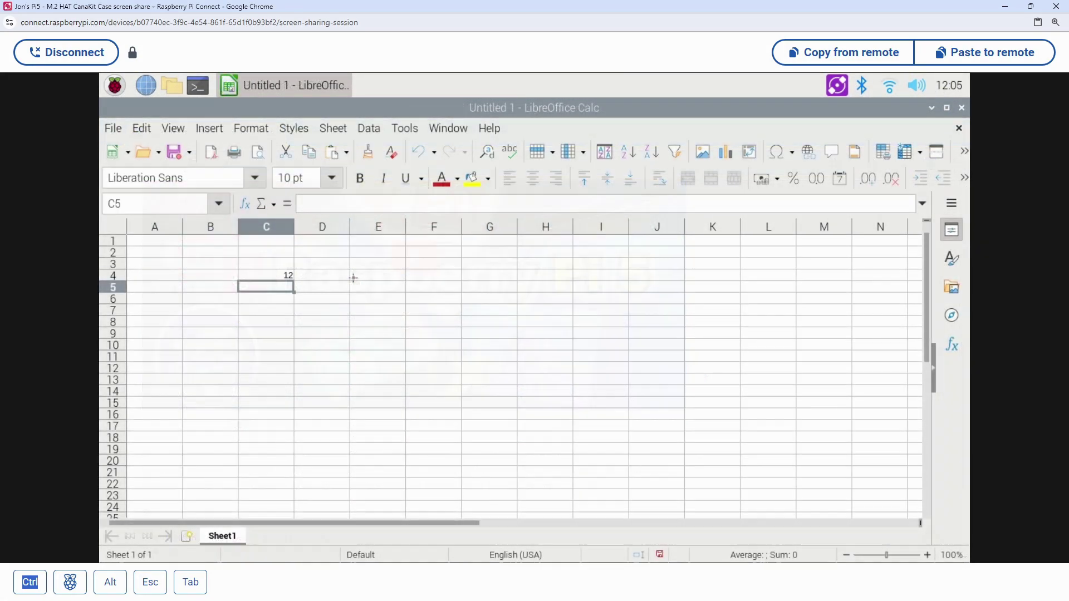
text(=sum()
key(Up)
key(shift+Up)
key(shift+Up)
key(shift+Up)
text())
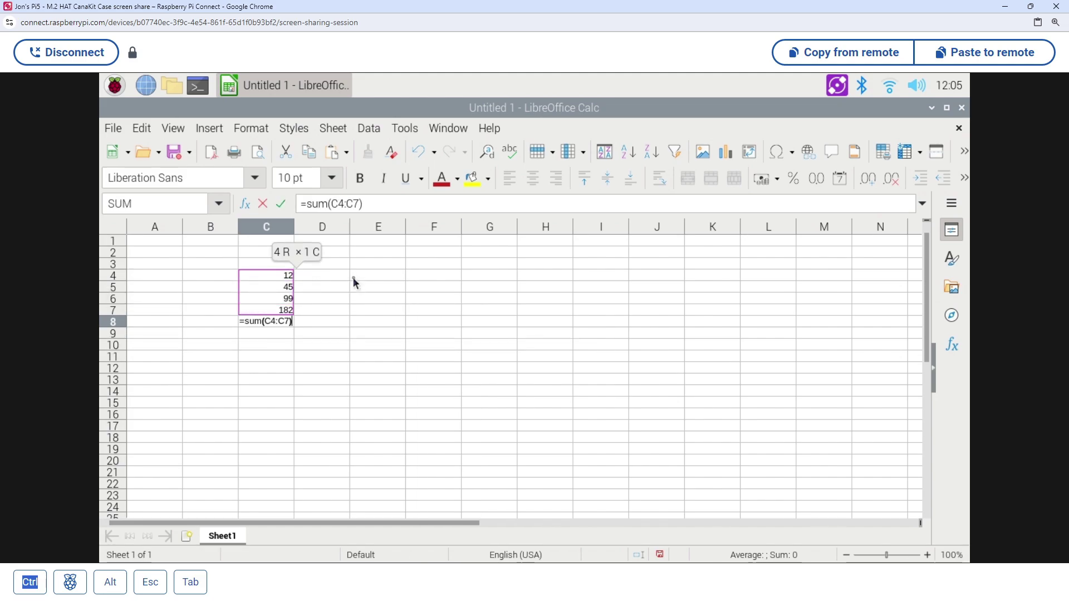
key(Return)
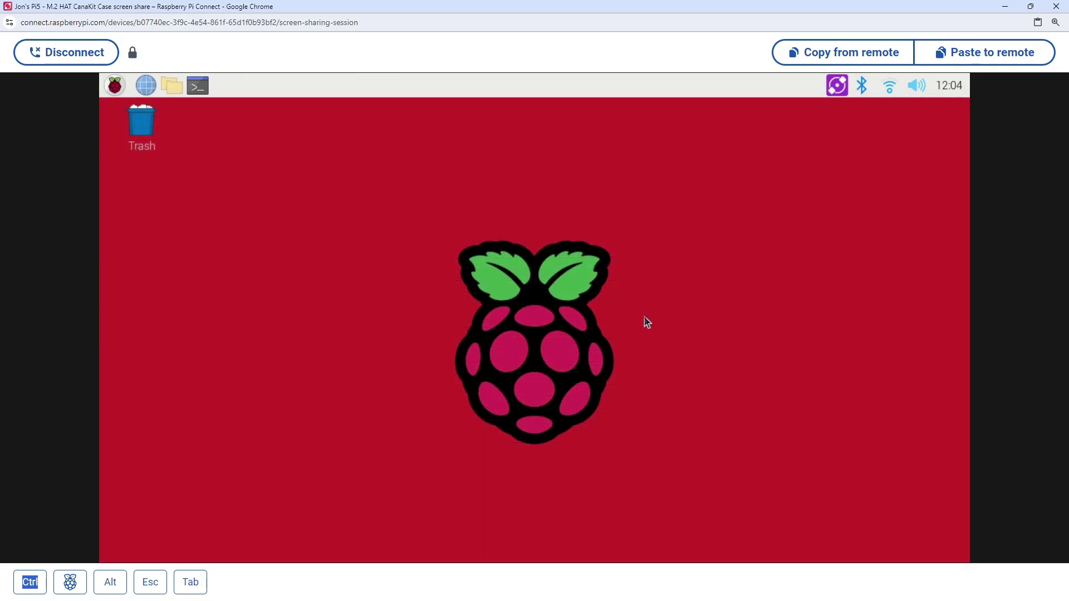
Choose a new resolution for HDMI-A-1 in Screen Layout Editor, apply it and keep it
click(394, 332)
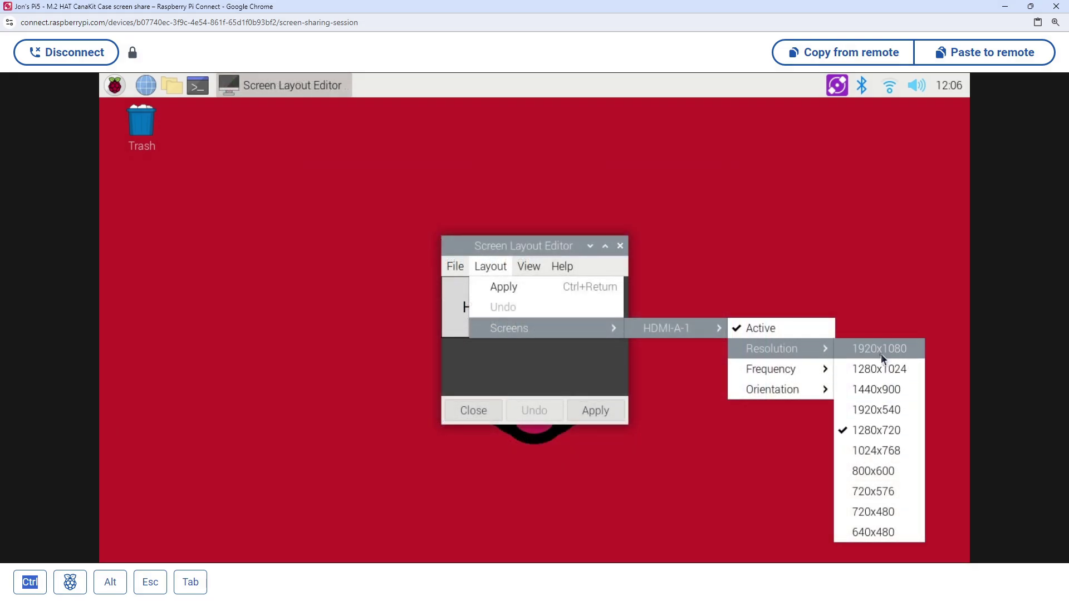
click(881, 351)
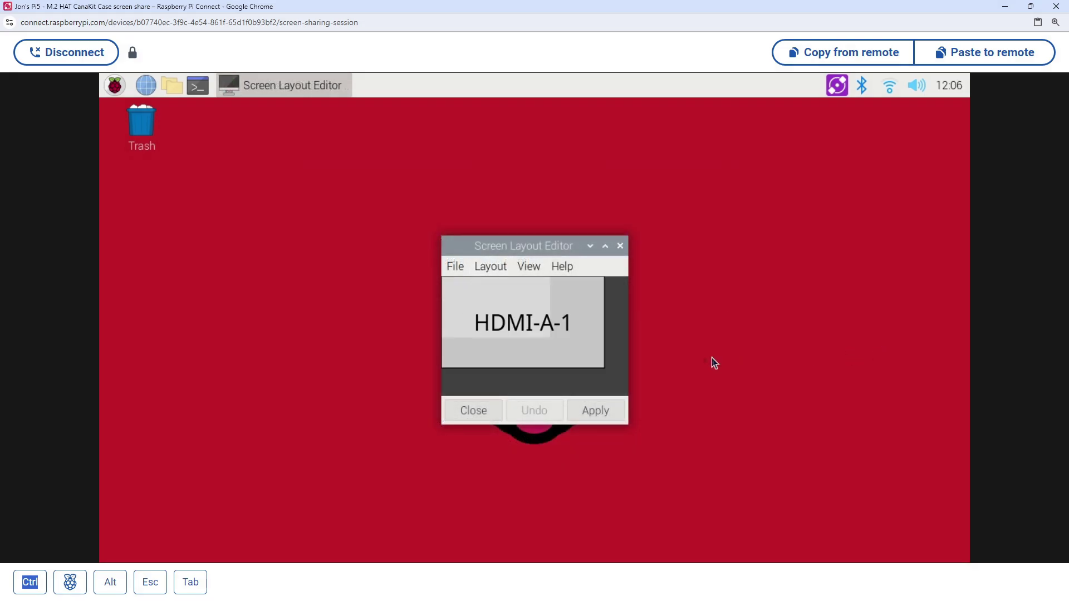
click(607, 417)
click(645, 355)
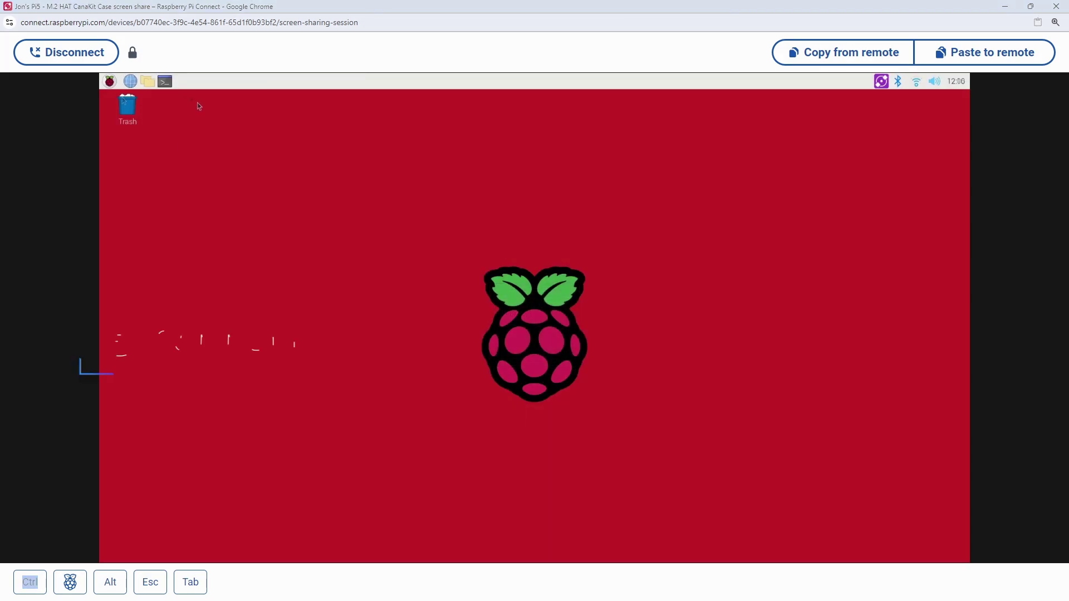
click(164, 81)
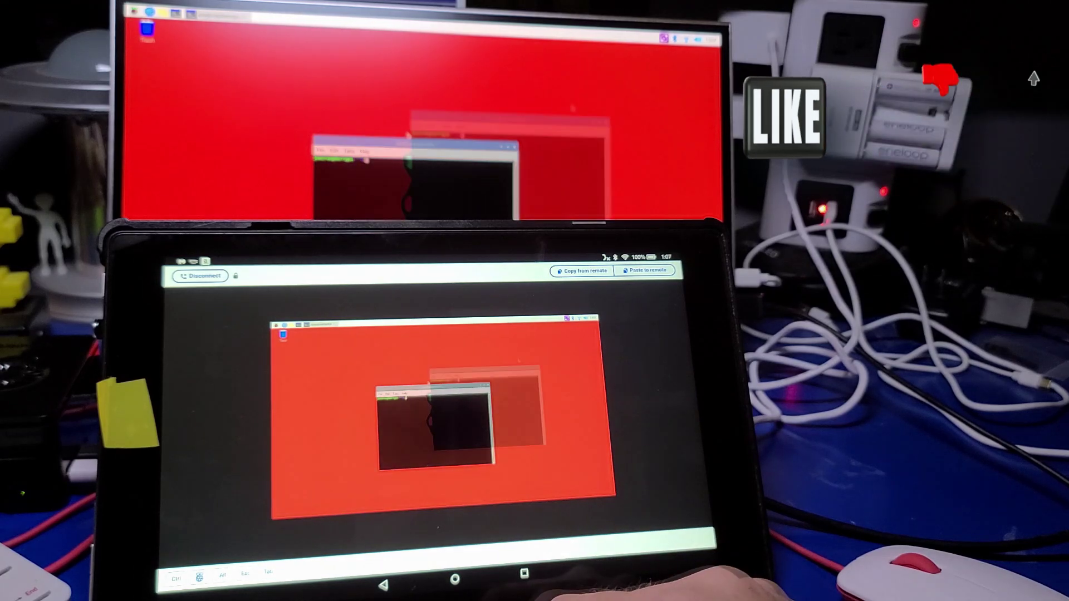
Close the Pi's terminal window with its X button from the tablet's Connect session
click(536, 368)
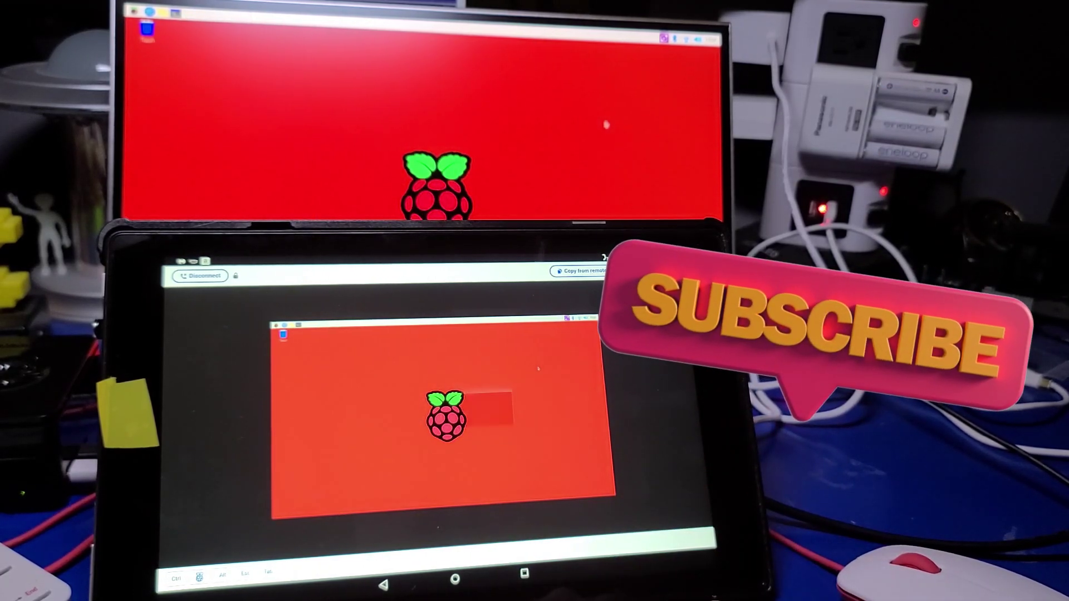